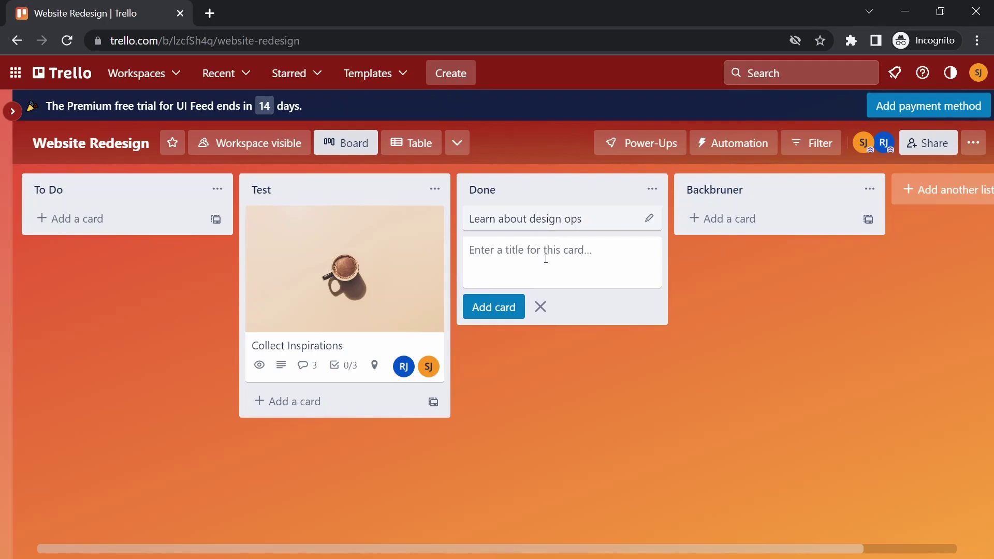
# Add a card titled "Read handbook" to the Done list and move it to the To Do list.
pyautogui.write('Read hadn')
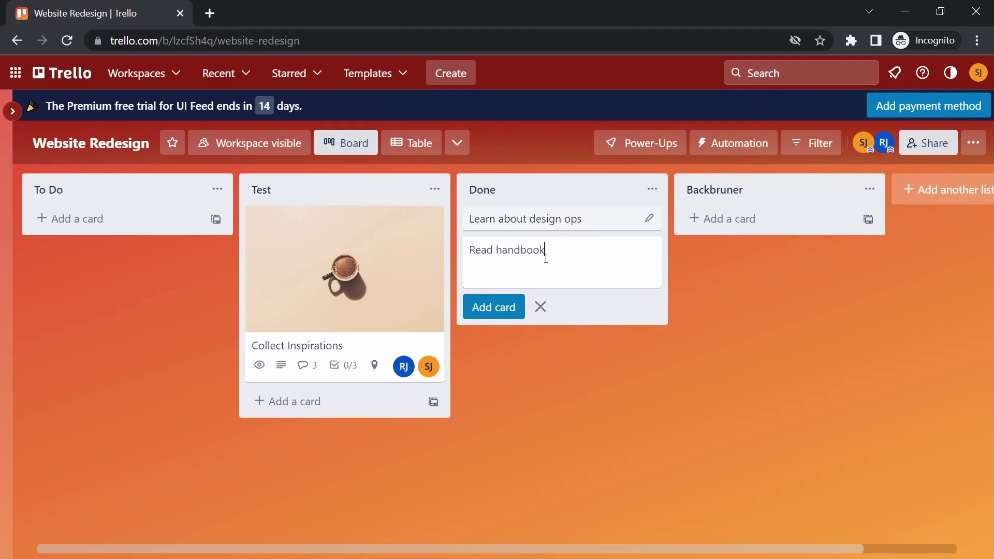
pyautogui.click(497, 307)
pyautogui.moveTo(512, 252); pyautogui.dragTo(126, 214)
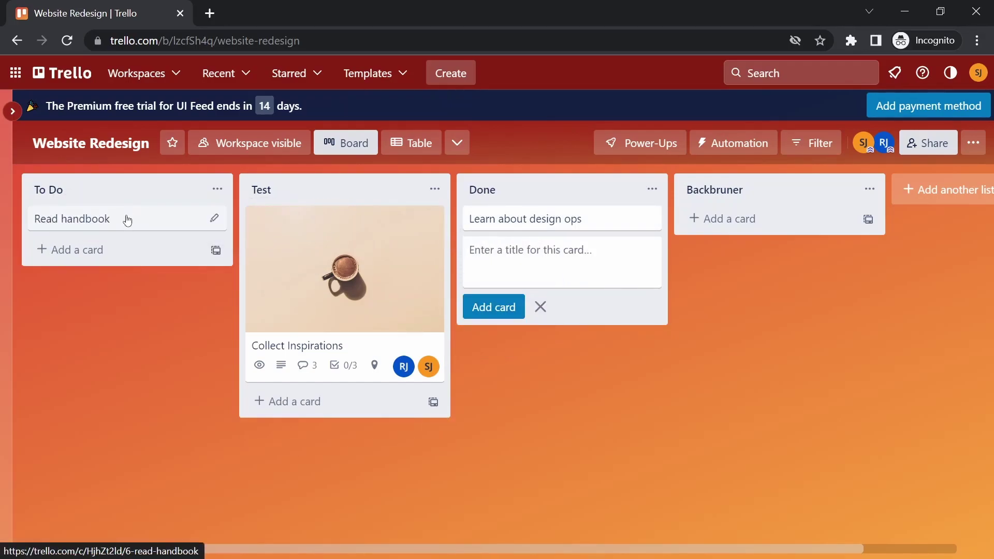
pyautogui.click(803, 274)
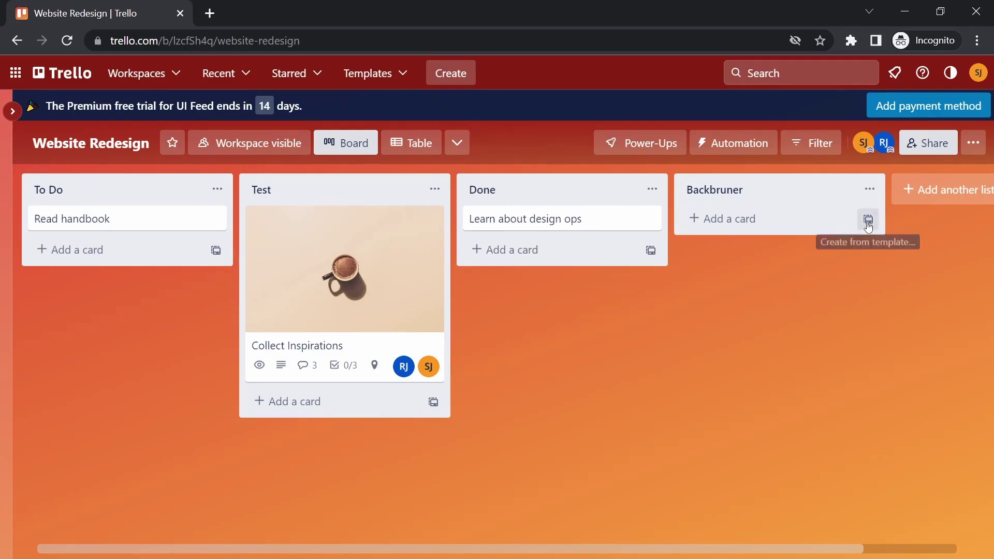
pyautogui.click(868, 223)
pyautogui.click(716, 347)
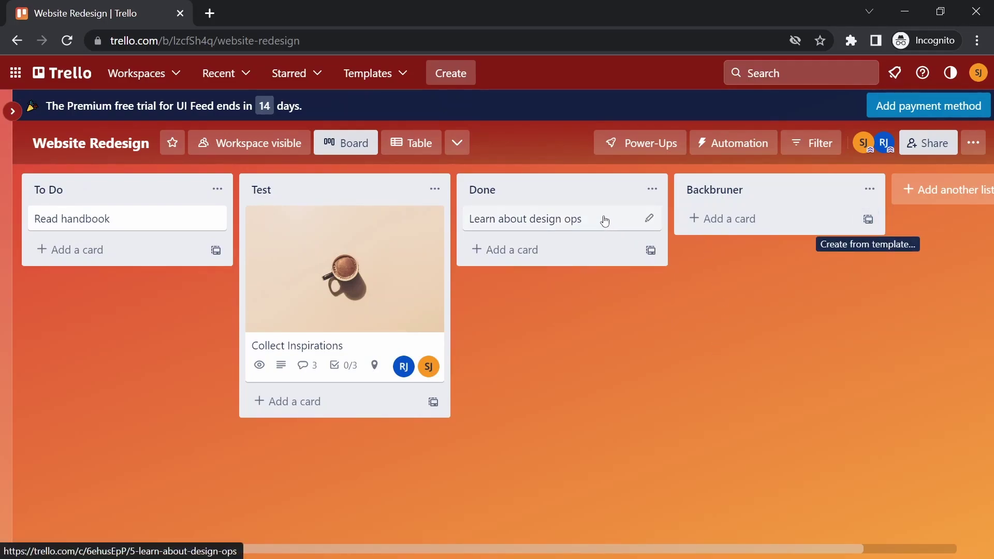
# Open the "Learn about design ops" card in the Done list, watch it and join it as a member.
pyautogui.click(630, 218)
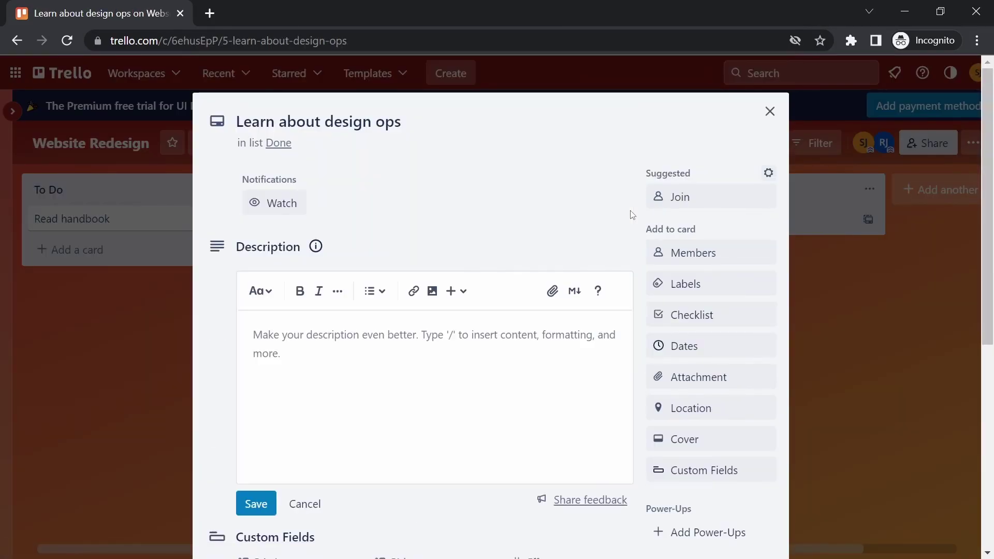
pyautogui.click(273, 204)
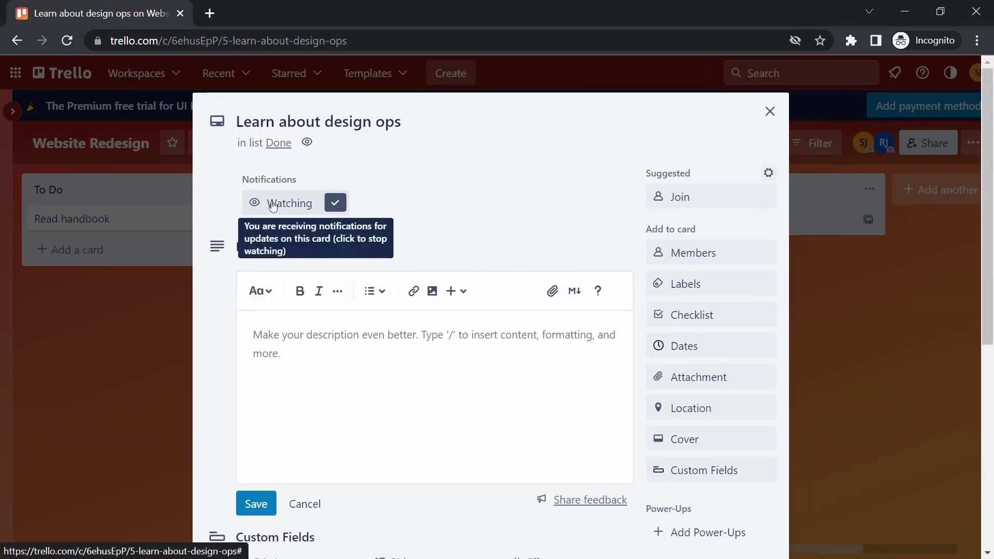
pyautogui.click(682, 196)
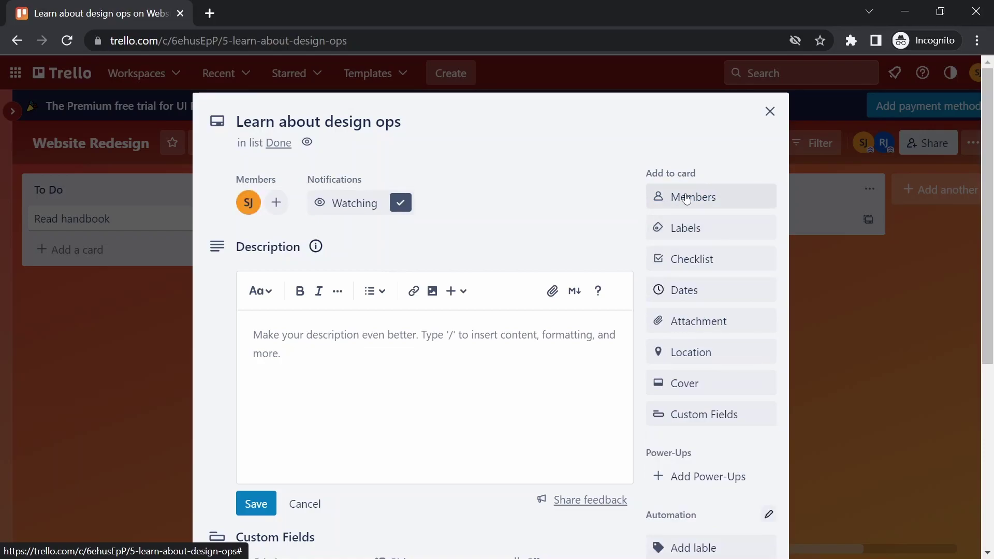
# Add the other board member to the "Learn about design ops" card.
pyautogui.click(687, 199)
pyautogui.click(704, 363)
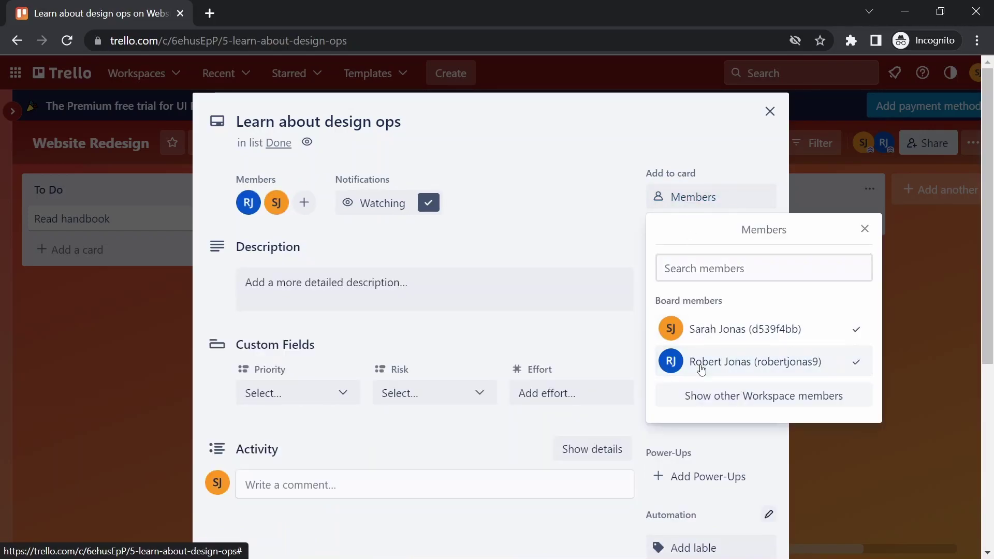
pyautogui.click(549, 215)
# Write the card description "Learn about designops", make "t designops" bold and save it.
pyautogui.click(431, 292)
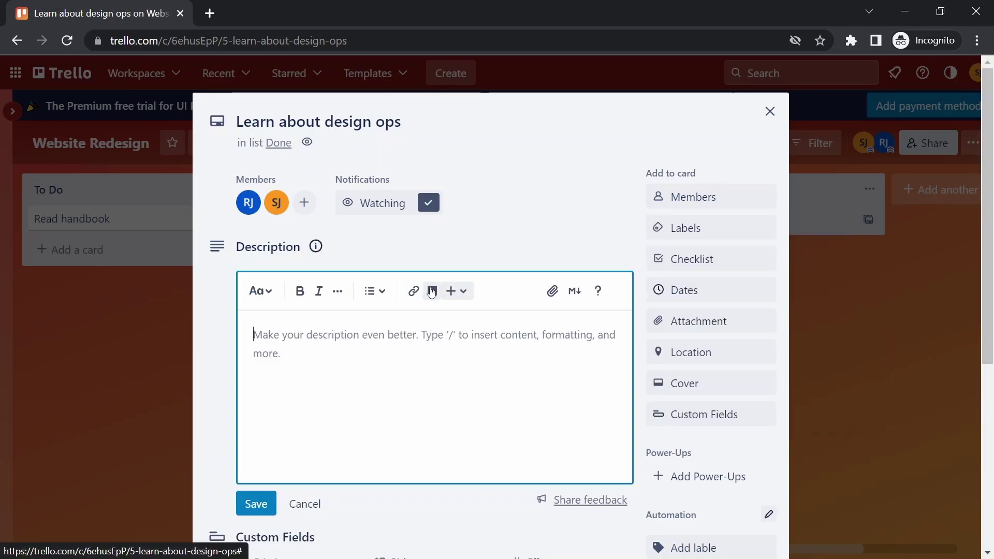
pyautogui.write('Learn about designops')
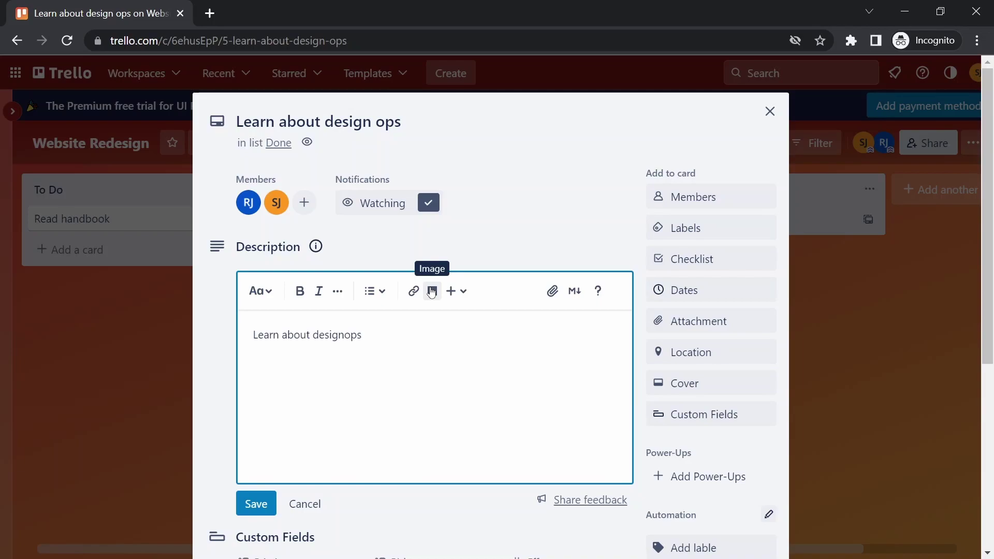
pyautogui.moveTo(371, 351); pyautogui.dragTo(309, 335)
pyautogui.click(299, 292)
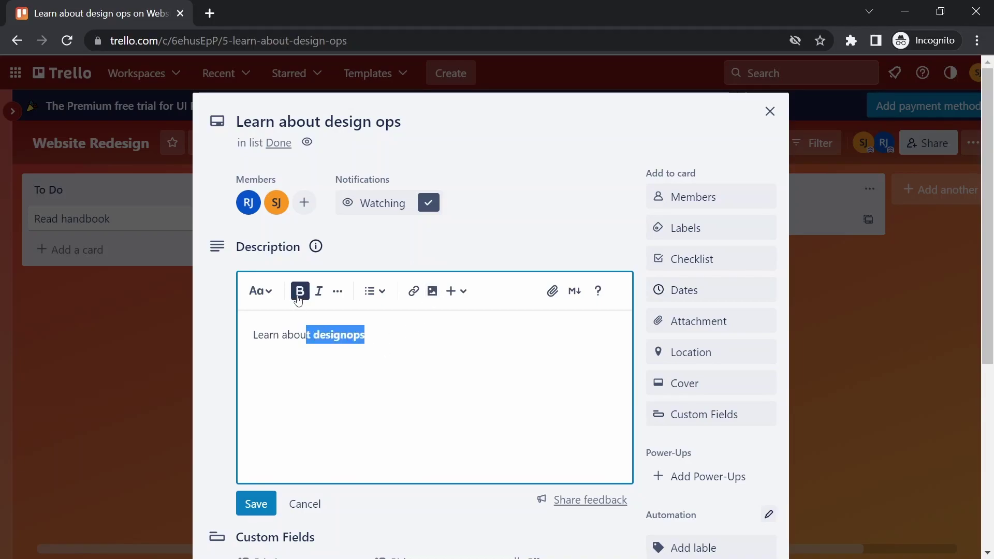
pyautogui.click(261, 503)
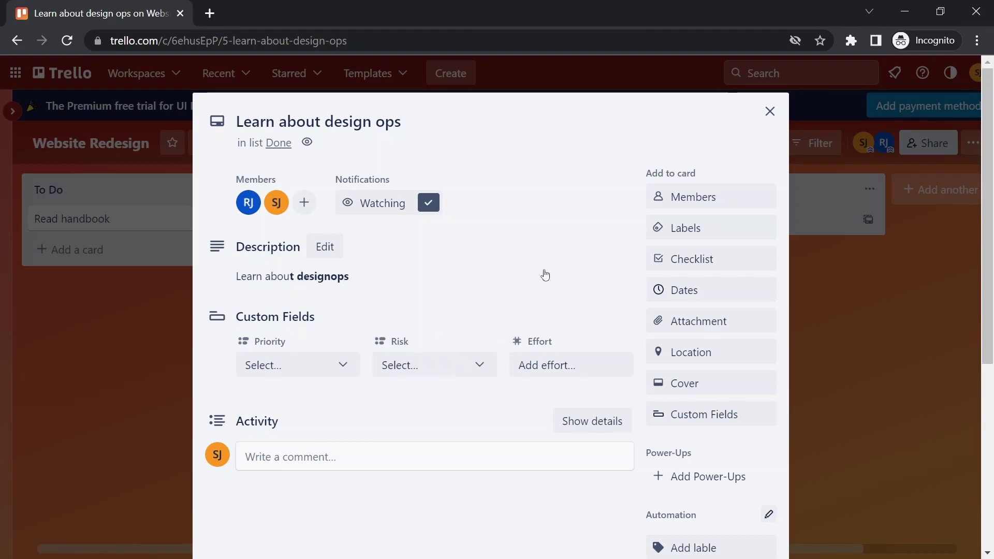
# Create a light yellow label named "designsystem" for the card and enable colorblind friendly mode for labels.
pyautogui.click(712, 228)
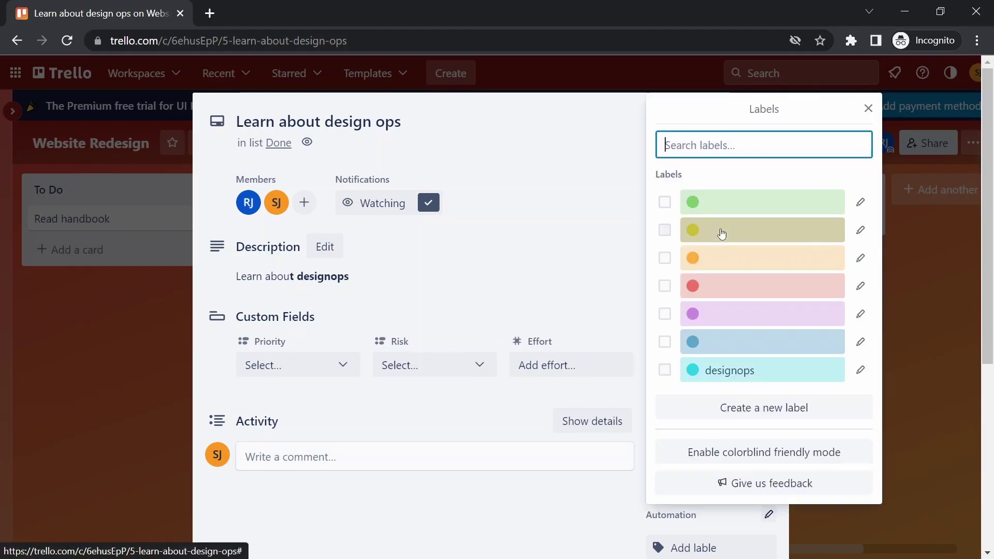
pyautogui.write('des')
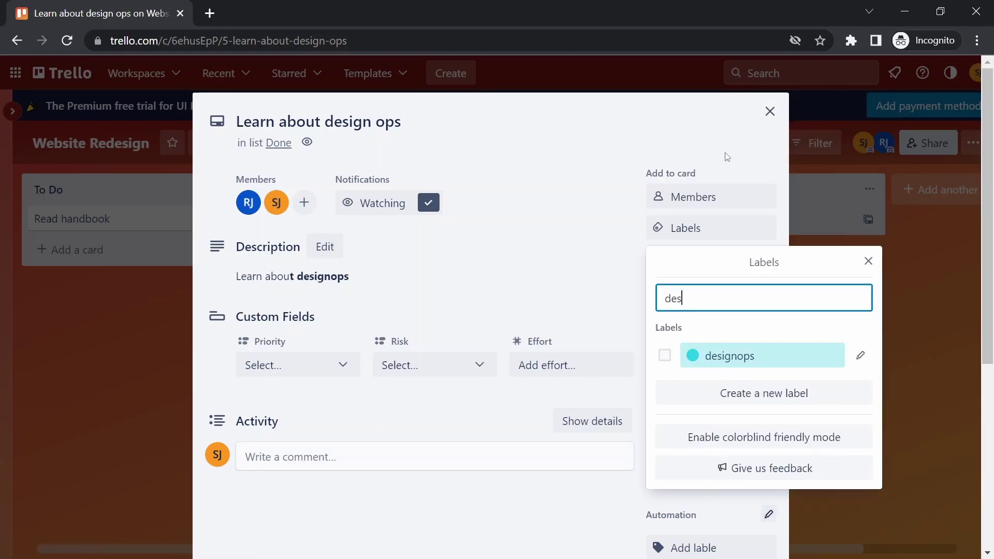
pyautogui.write('ignsystem')
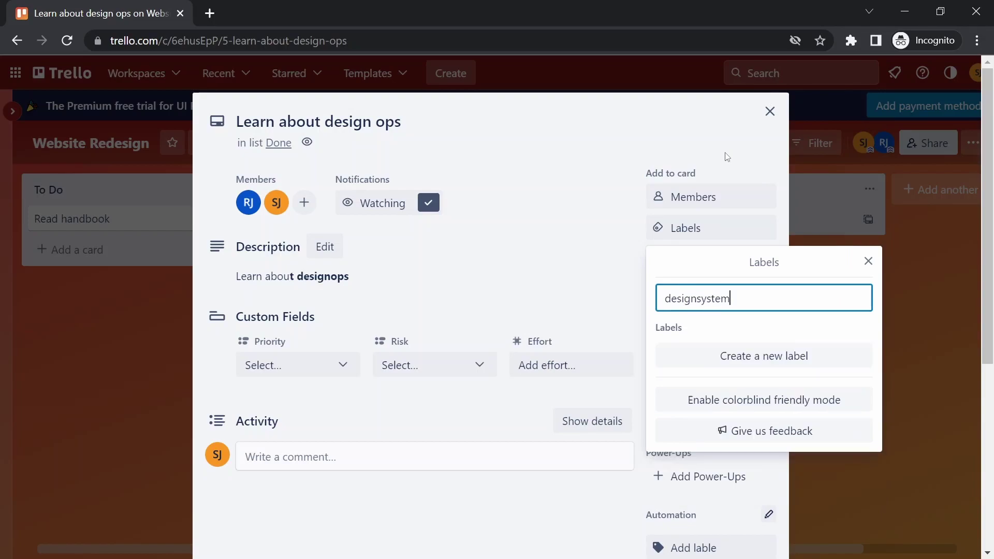
pyautogui.click(759, 345)
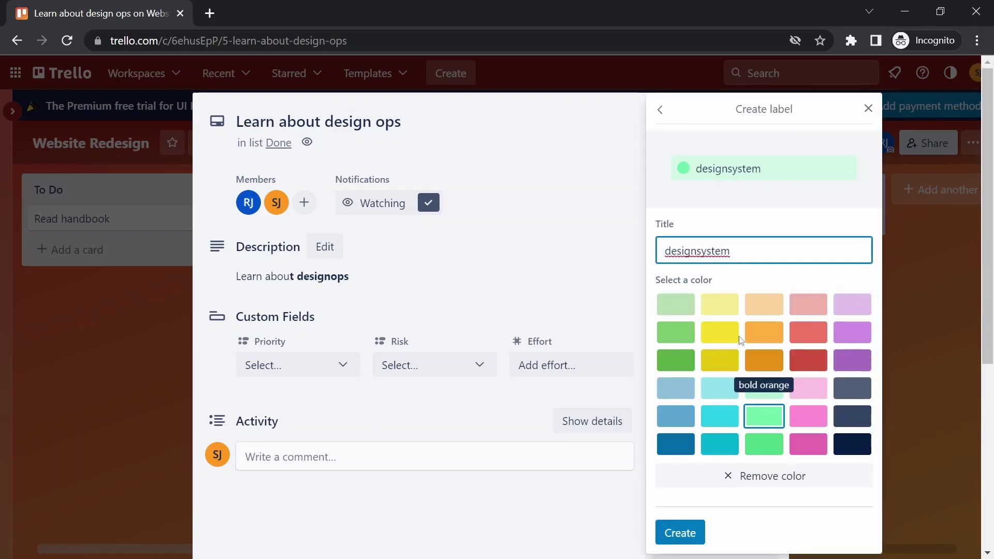
pyautogui.click(724, 308)
pyautogui.click(689, 533)
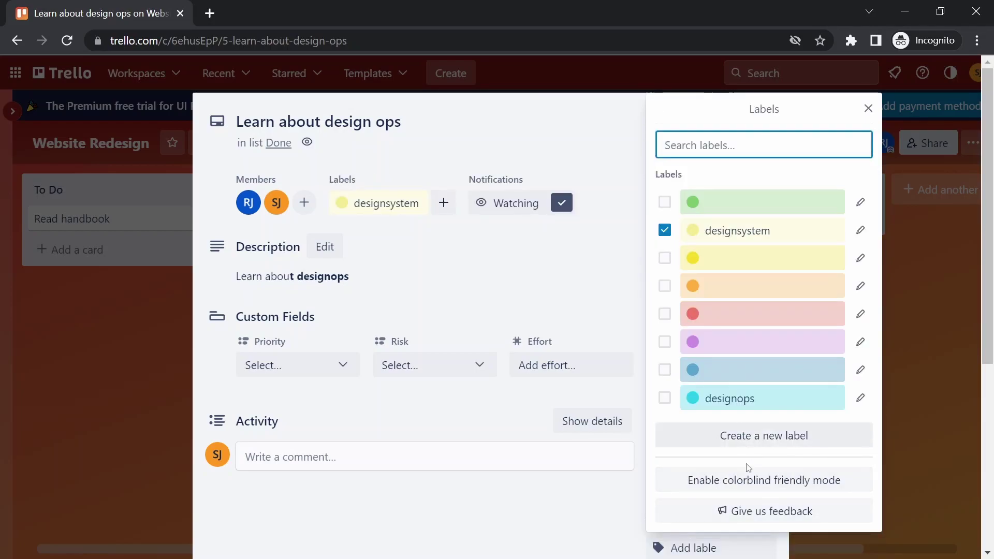
pyautogui.click(744, 481)
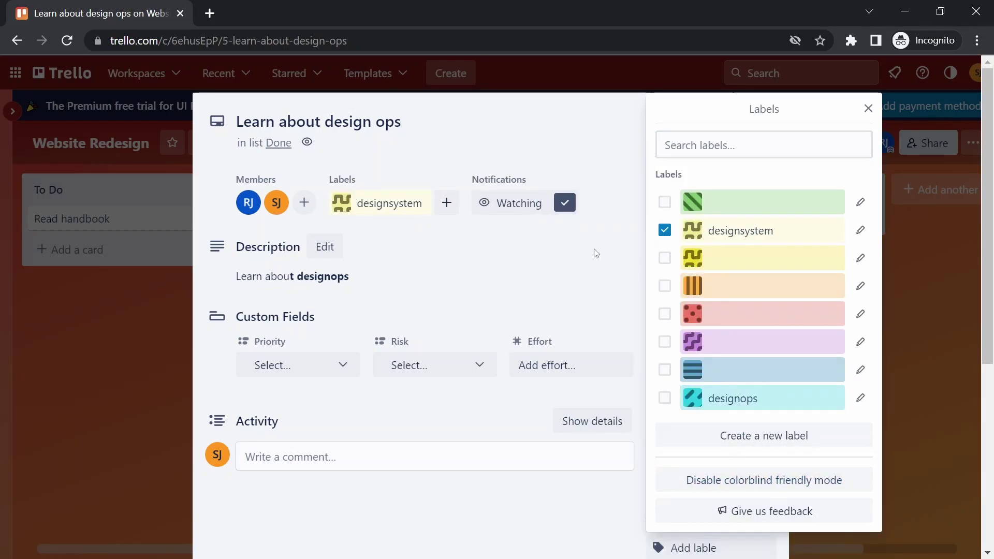
pyautogui.click(598, 263)
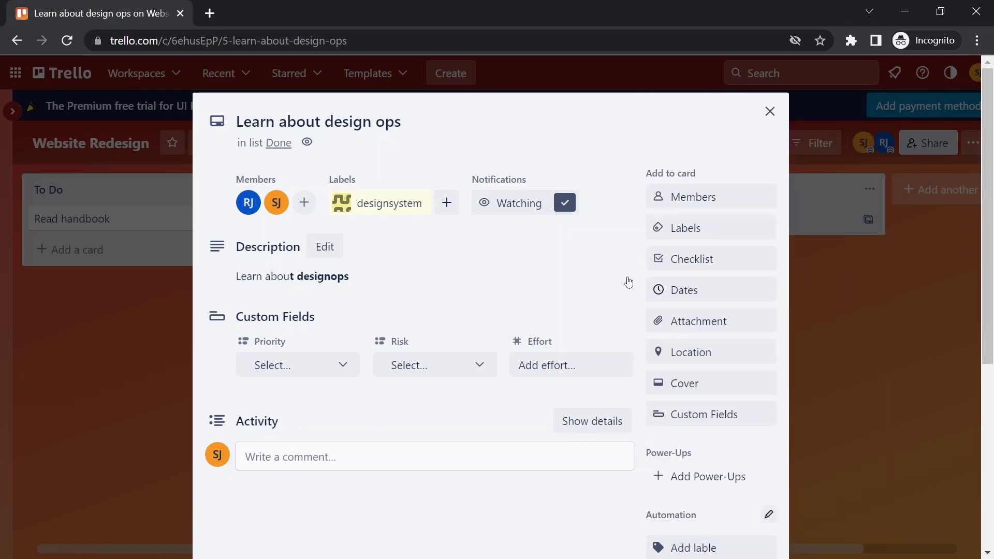
# Add a checklist to the card and title it "Designops learing".
pyautogui.click(699, 259)
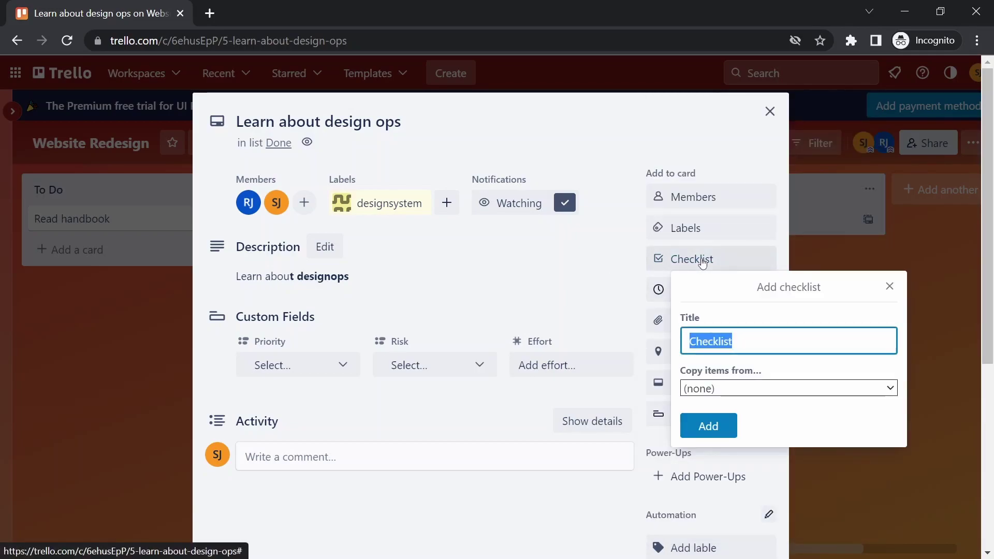
pyautogui.click(721, 421)
pyautogui.scroll(-2, 371, 407)
pyautogui.click(274, 342)
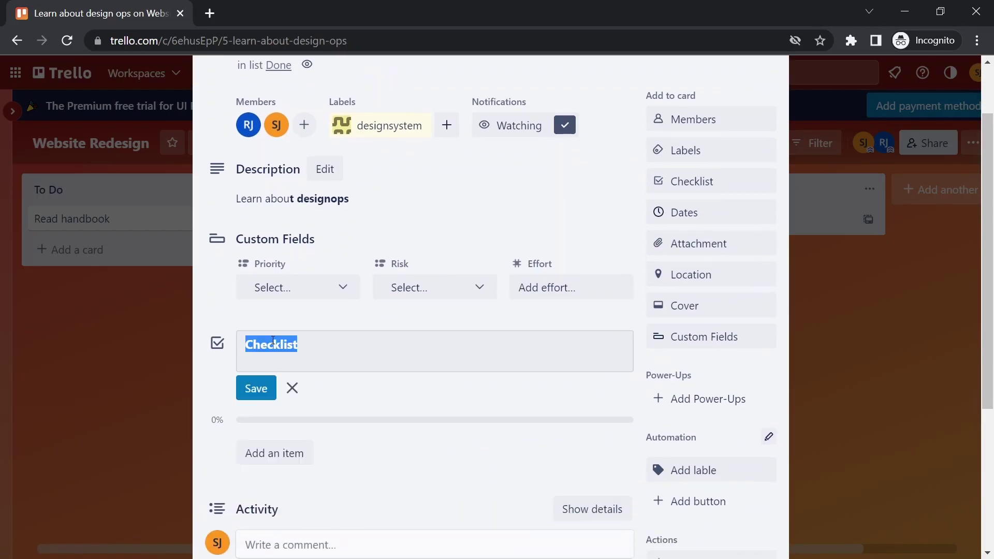
pyautogui.write('Designops learing')
pyautogui.press('Return')
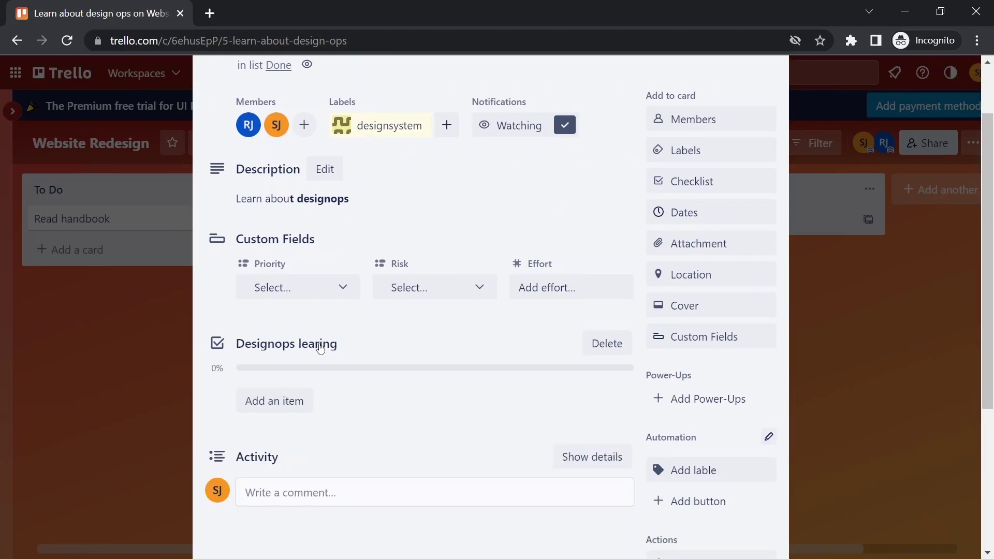
# Add the items "Read hand book" and "Unread that handbook" to the checklist.
pyautogui.click(291, 401)
pyautogui.write('Re')
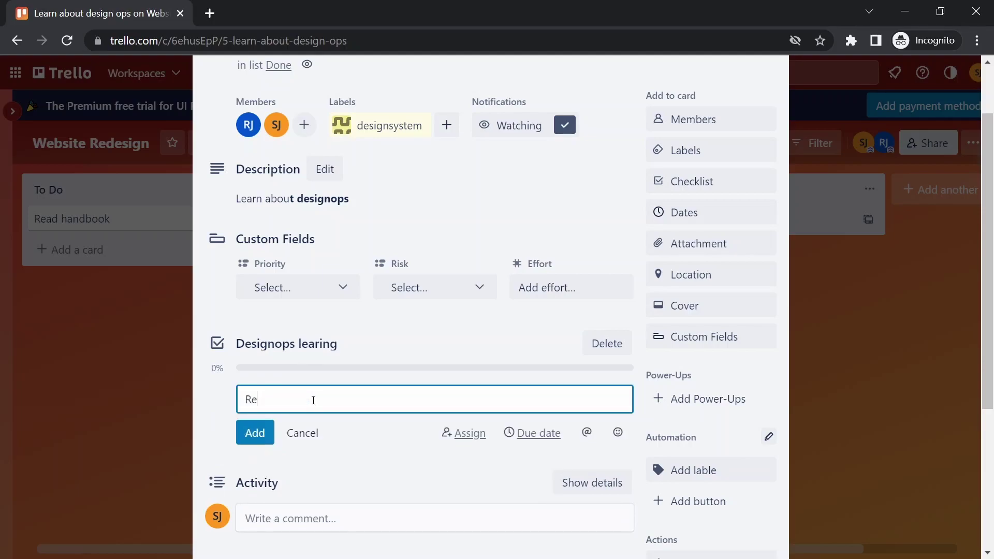
pyautogui.write('ad hand book')
pyautogui.press('Return')
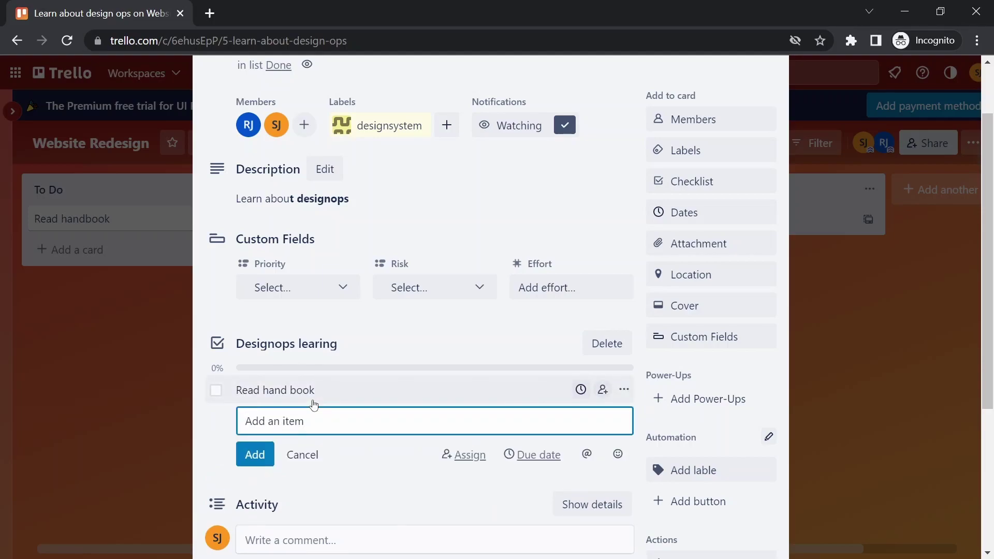
pyautogui.write('Unread that handbook')
pyautogui.press('Return')
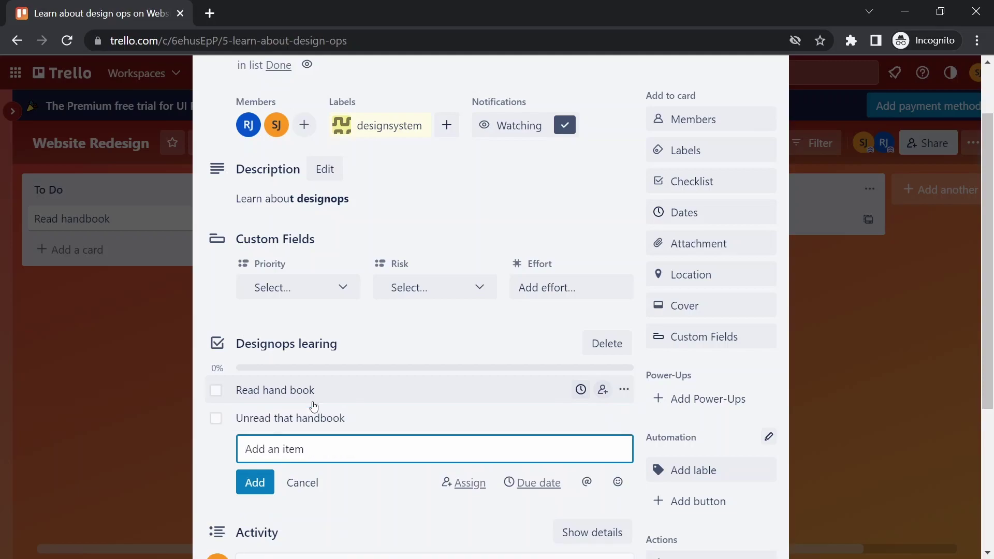
# Assign the "Unread that handbook" checklist item to the second card member in the list.
pyautogui.click(371, 418)
pyautogui.click(454, 470)
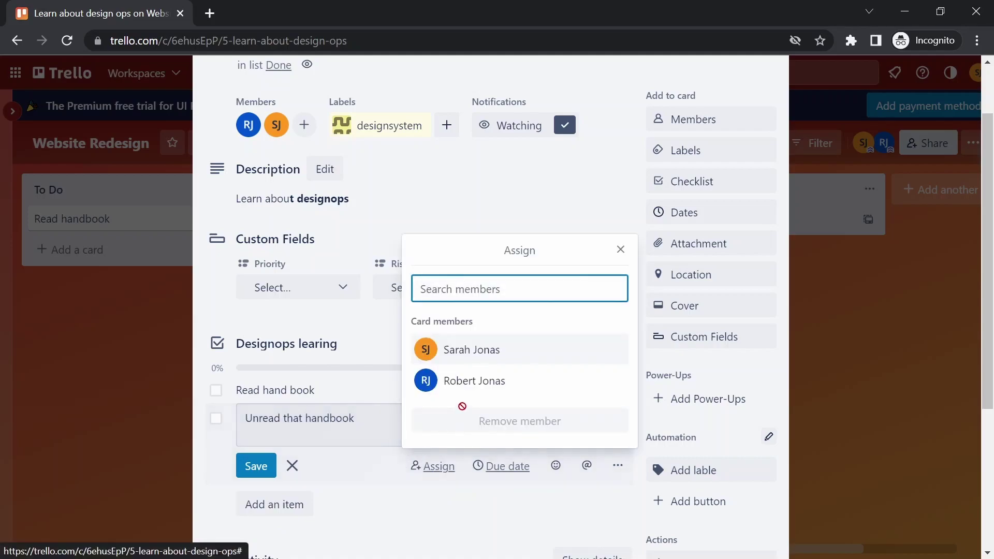
pyautogui.click(470, 388)
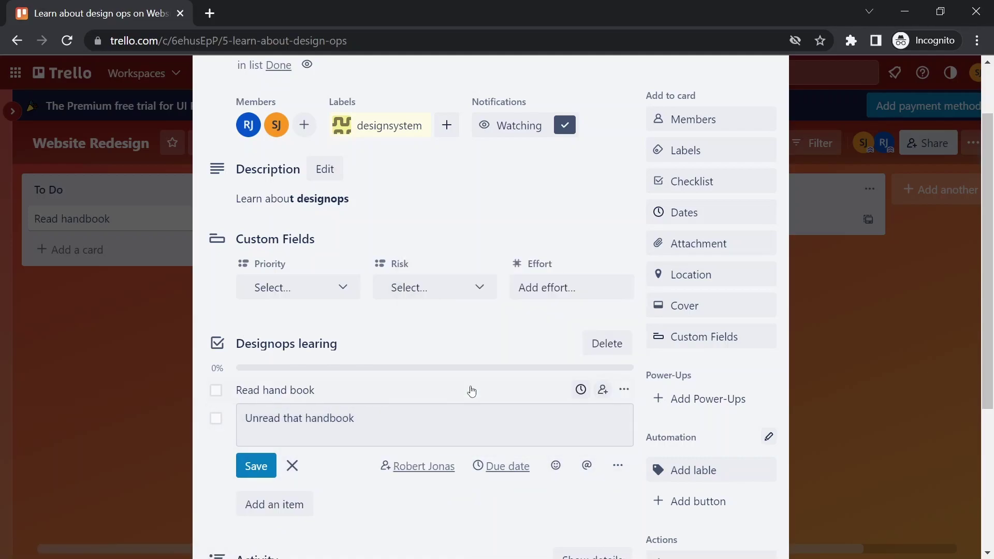
# Set the "Unread that handbook" item's due date to 06/30/2023 with a reminder 5 Minutes before, and save the item.
pyautogui.click(505, 466)
pyautogui.click(643, 308)
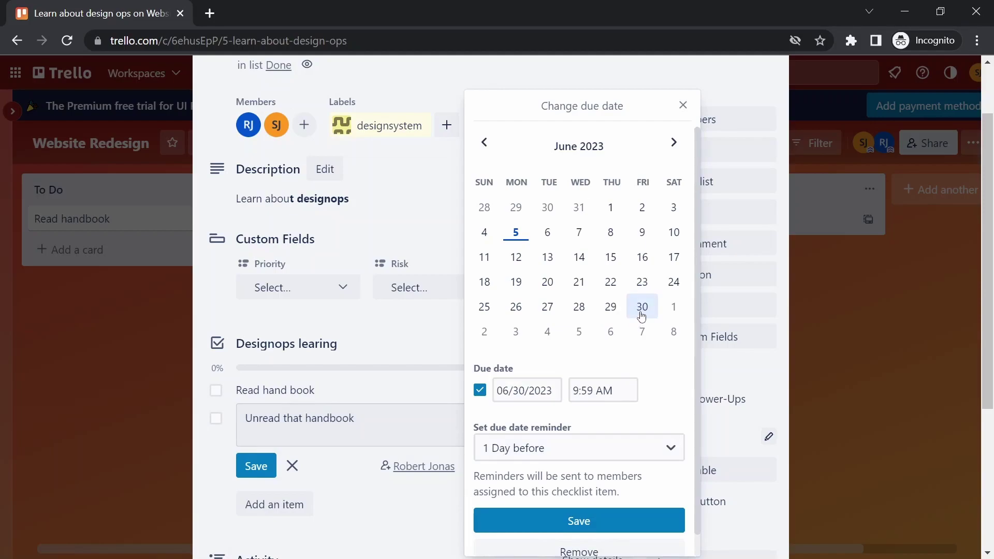
pyautogui.click(636, 442)
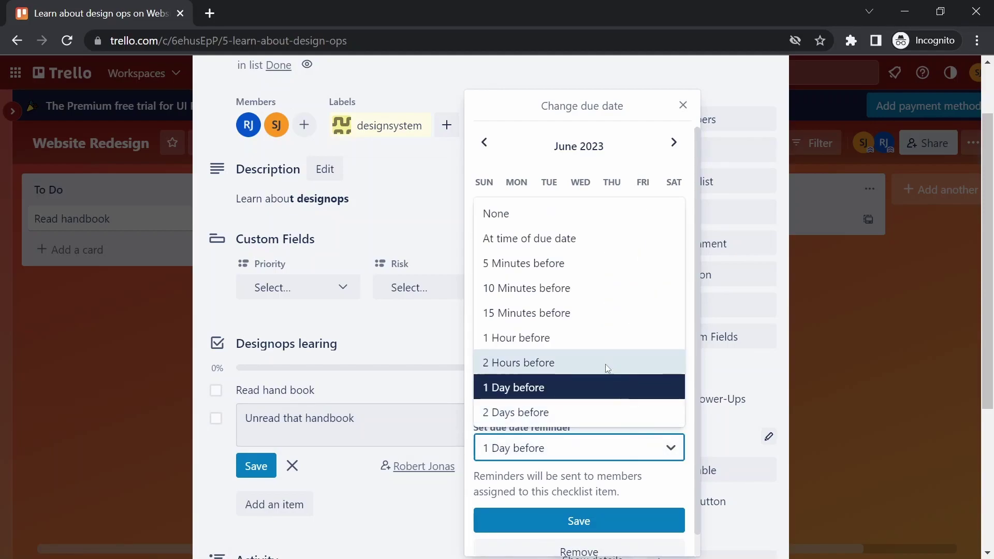
pyautogui.click(580, 263)
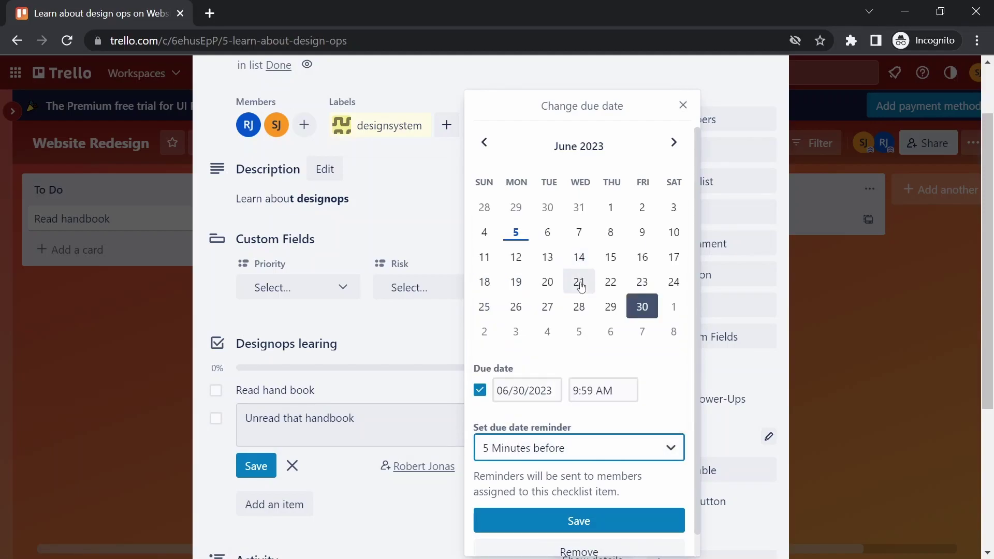
pyautogui.click(592, 513)
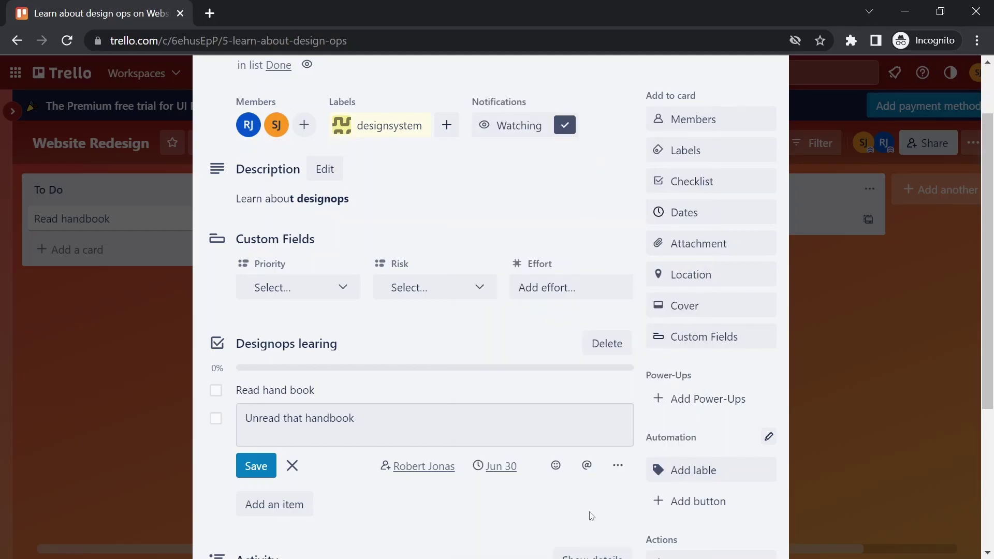
pyautogui.click(260, 466)
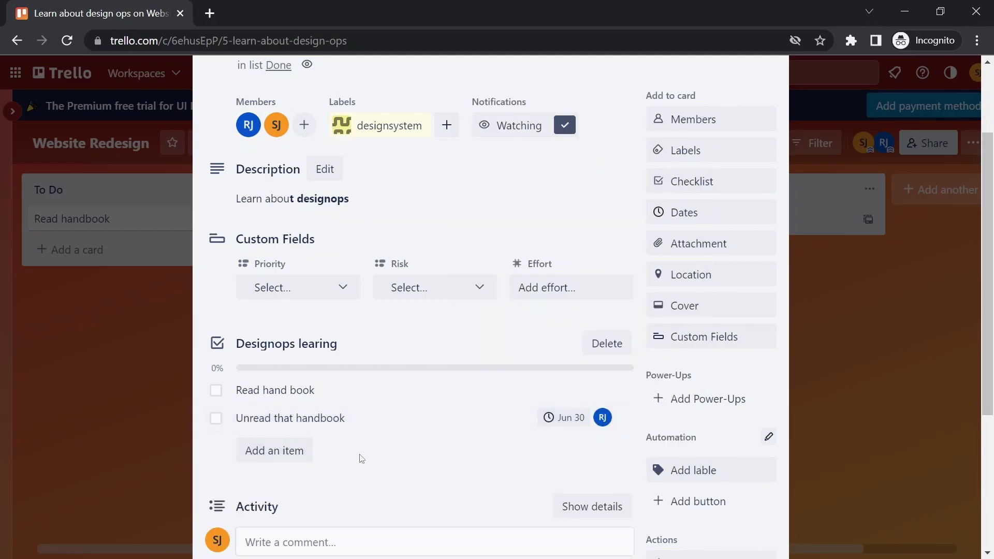
# Set the card's due date to 07/07/2023 at 9:59 AM with a reminder 1 Day before, and save it.
pyautogui.scroll(-1, 362, 459)
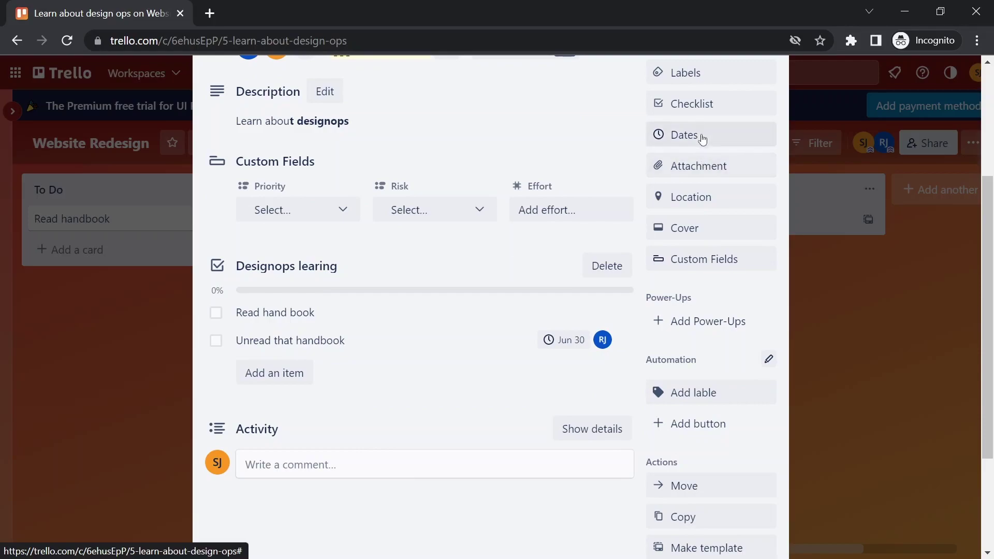
pyautogui.click(694, 136)
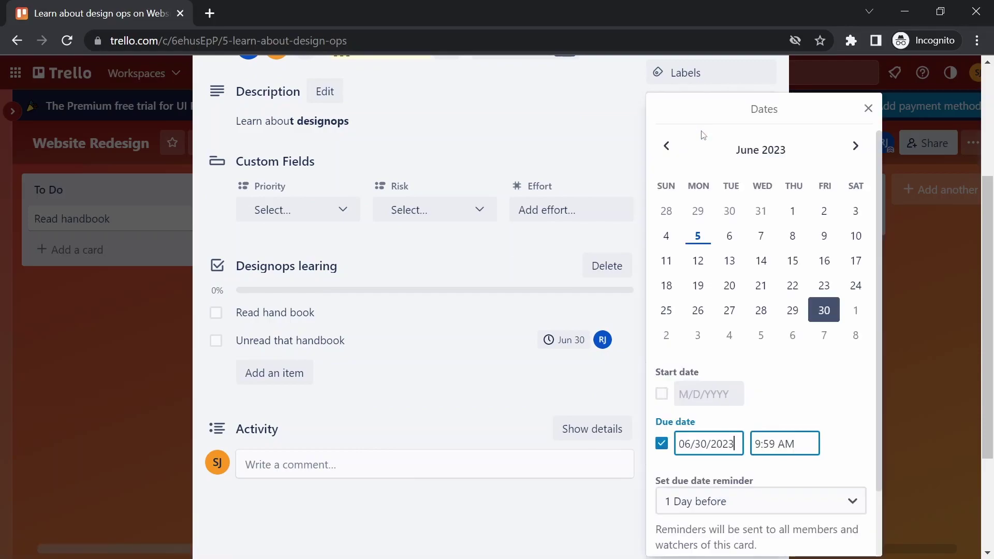
pyautogui.click(829, 336)
pyautogui.scroll(-2, 807, 386)
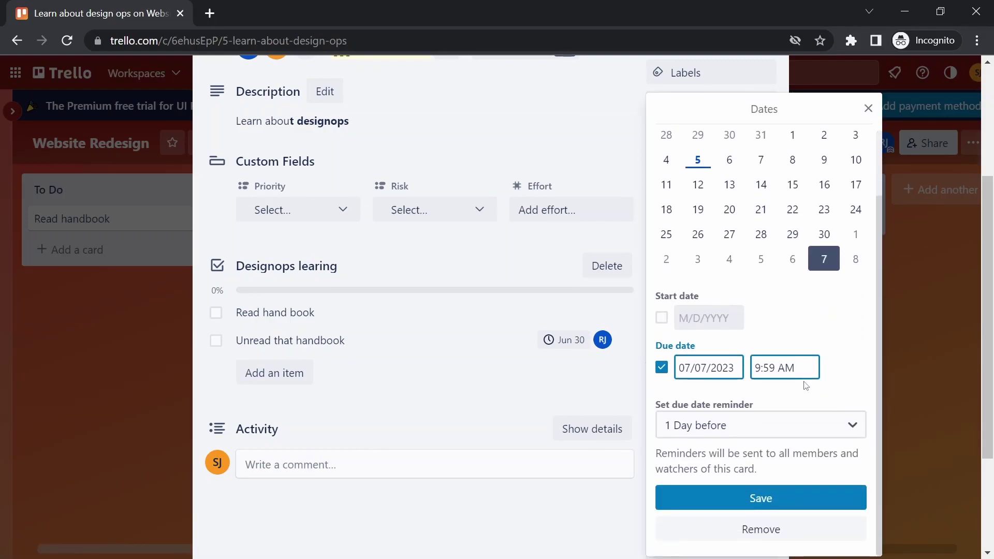
pyautogui.click(761, 503)
pyautogui.scroll(3, 500, 338)
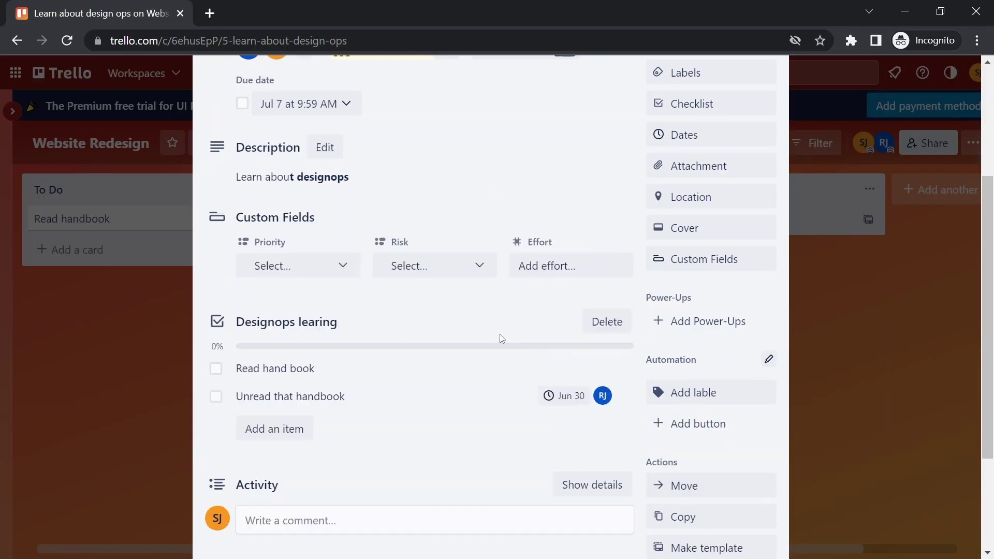
pyautogui.scroll(-2, 500, 338)
pyautogui.click(727, 169)
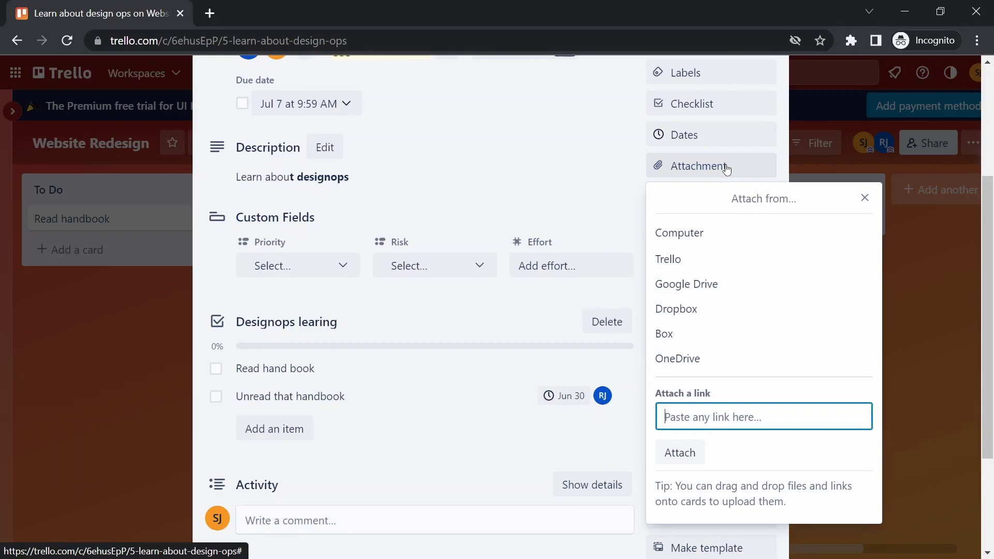
pyautogui.click(865, 198)
# Search for "london" as the card's location and add London Luton Airport (LTN), Airway Way, Luton, UK.
pyautogui.click(709, 196)
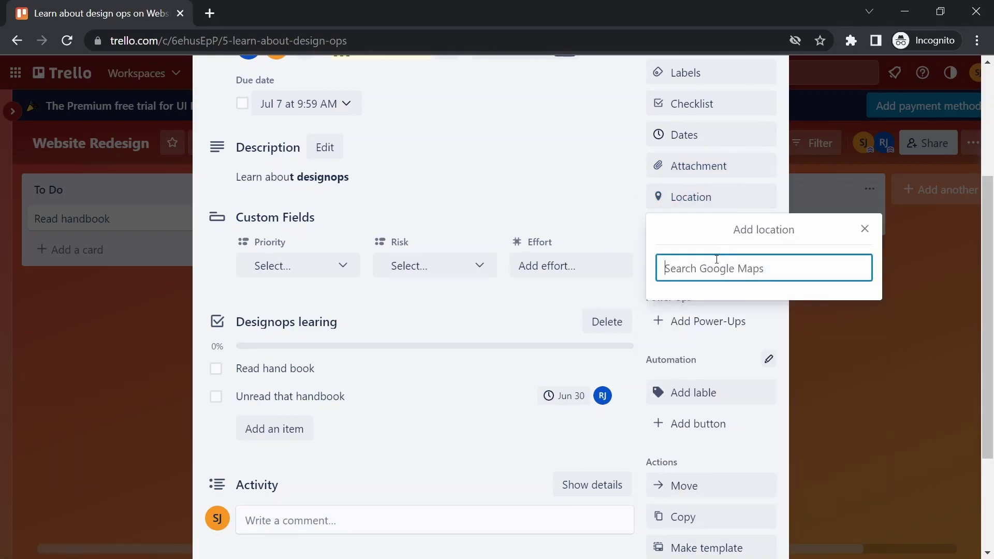
pyautogui.write('london')
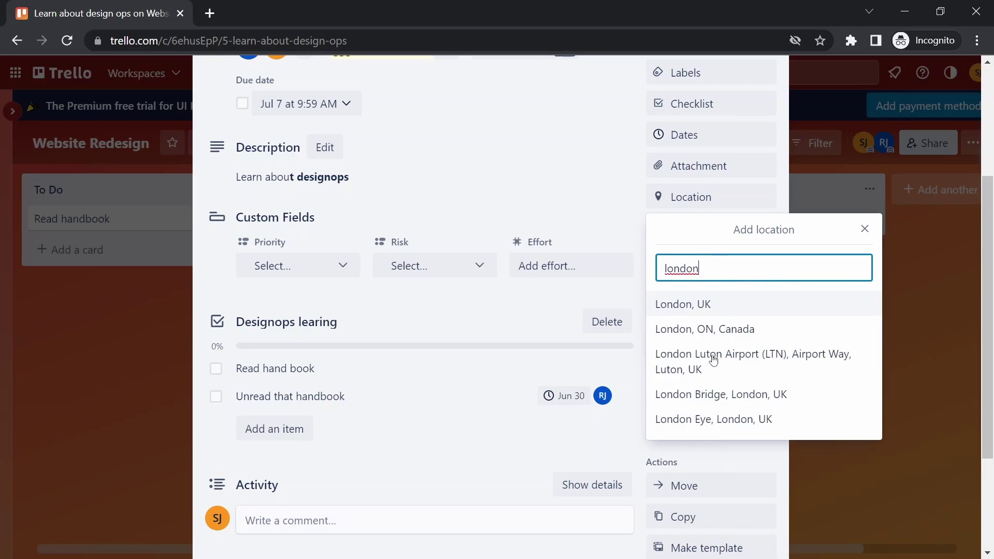
pyautogui.click(712, 365)
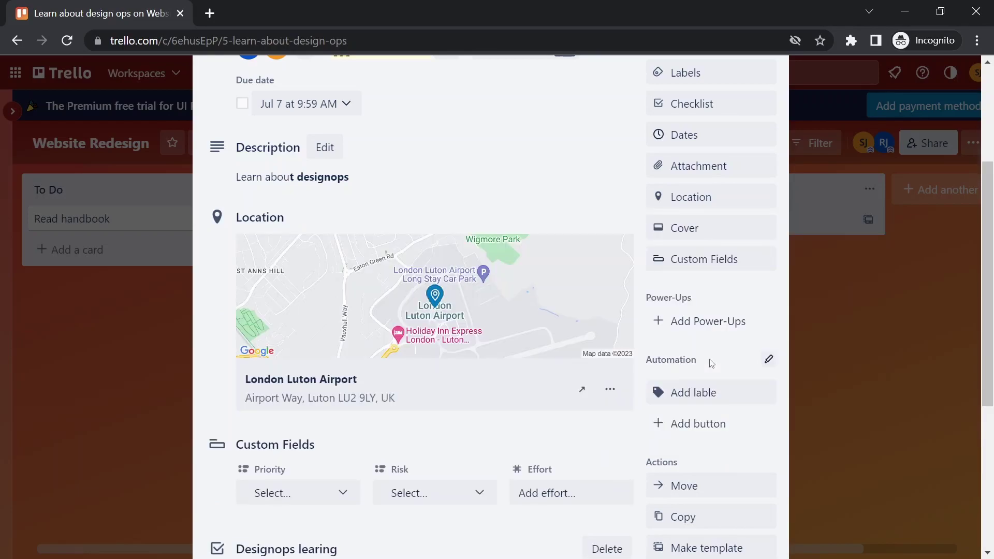
# Search Unsplash for "minimal project" and set the photo of white notebooks beside a keyboard as the card's cover.
pyautogui.click(700, 226)
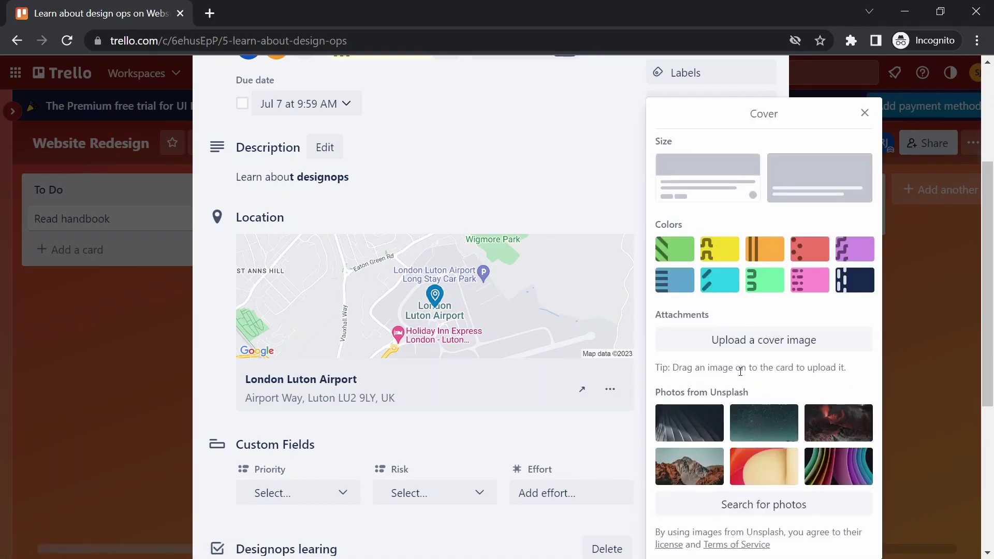
pyautogui.click(748, 505)
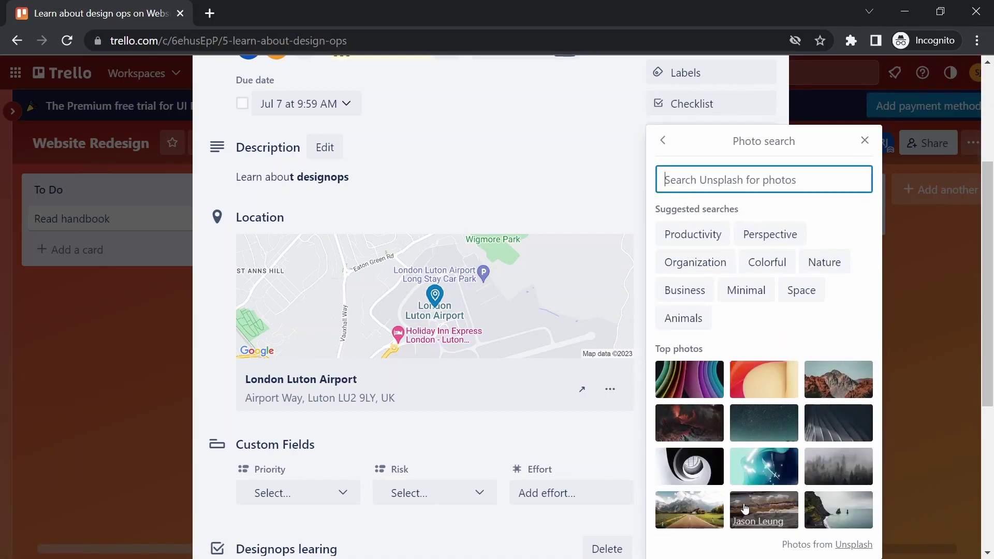
pyautogui.write('minimal project')
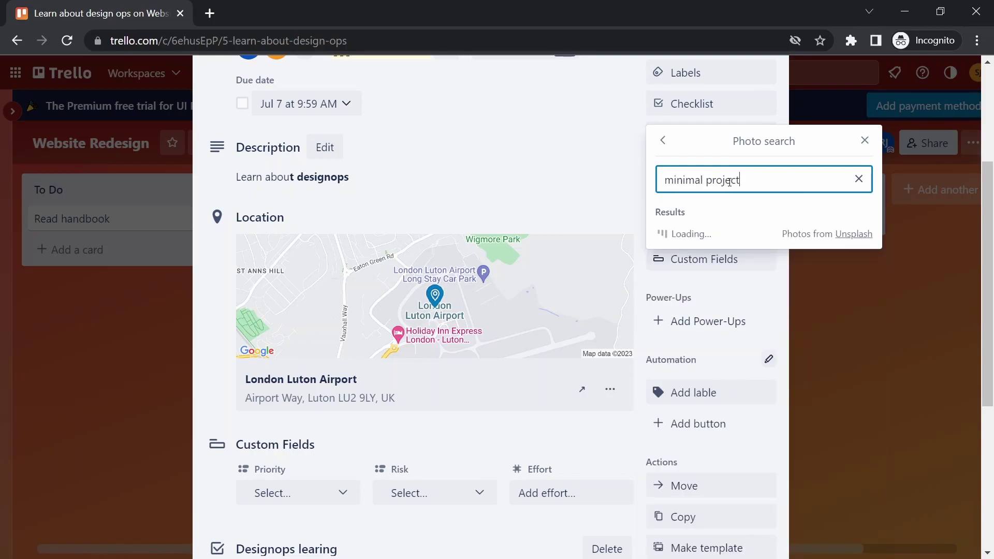
pyautogui.click(723, 217)
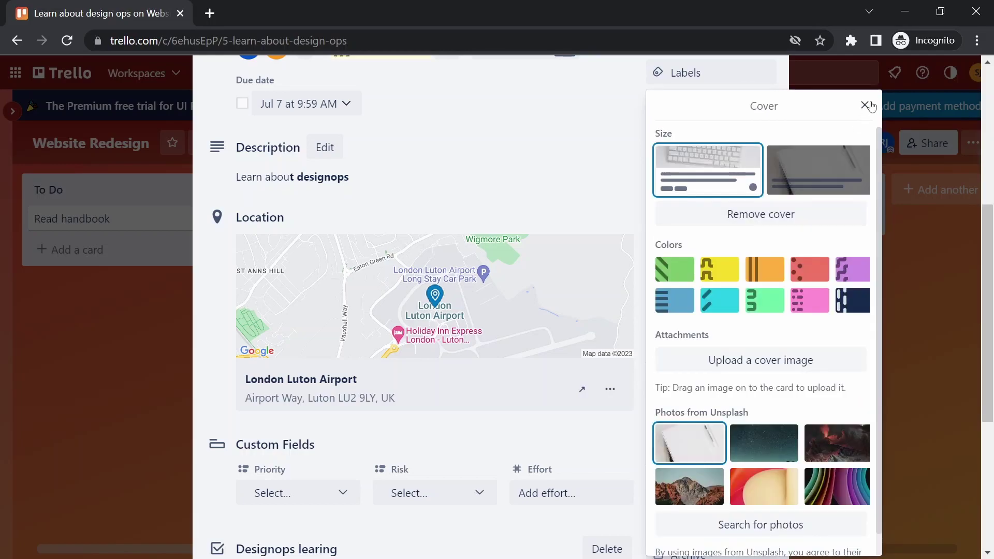
pyautogui.click(867, 105)
pyautogui.scroll(6, 746, 173)
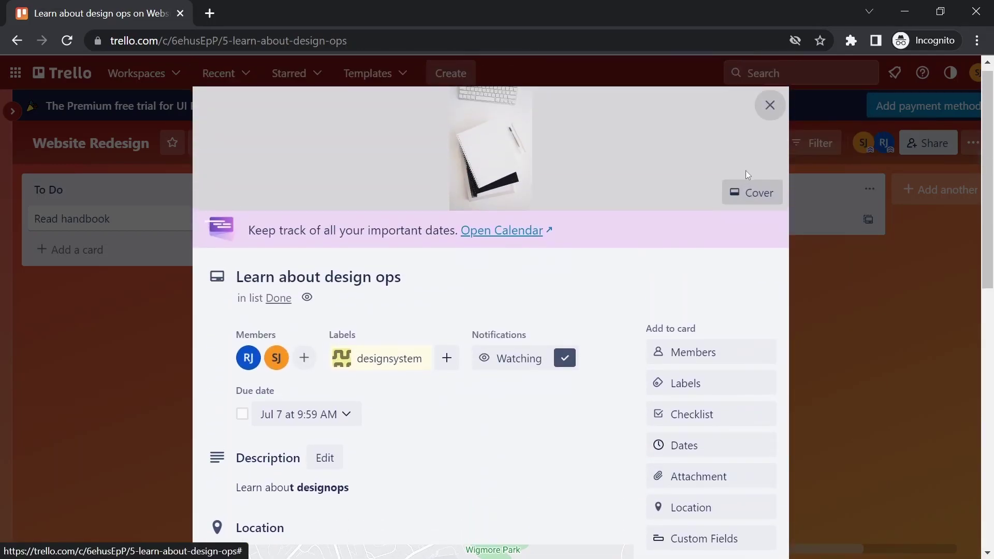
pyautogui.scroll(-3, 745, 170)
pyautogui.scroll(-6, 747, 175)
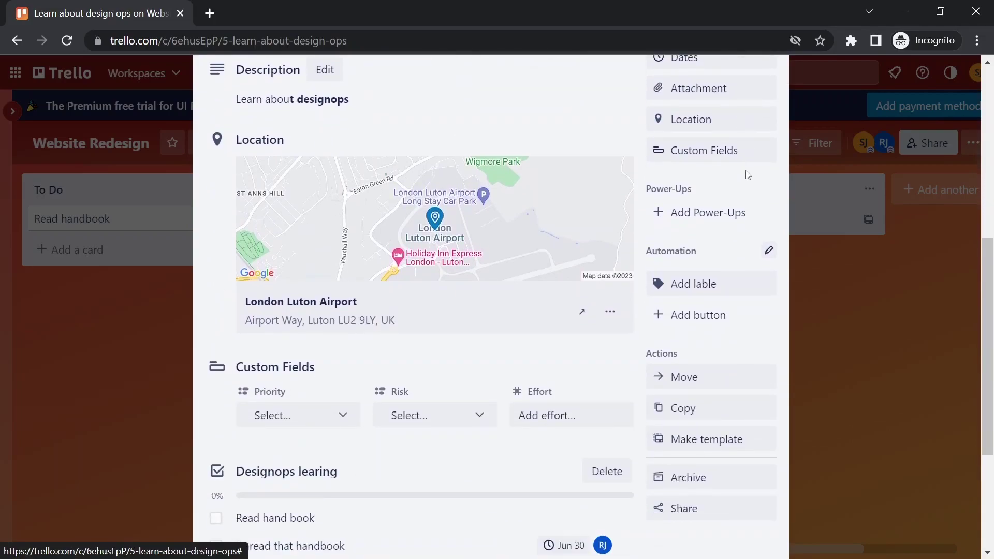
pyautogui.scroll(-3, 437, 329)
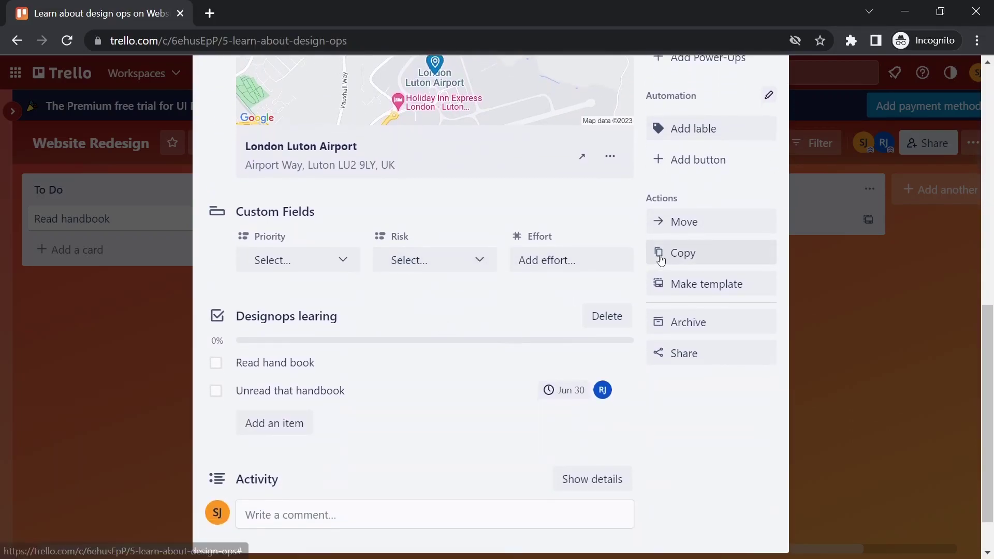
pyautogui.click(663, 254)
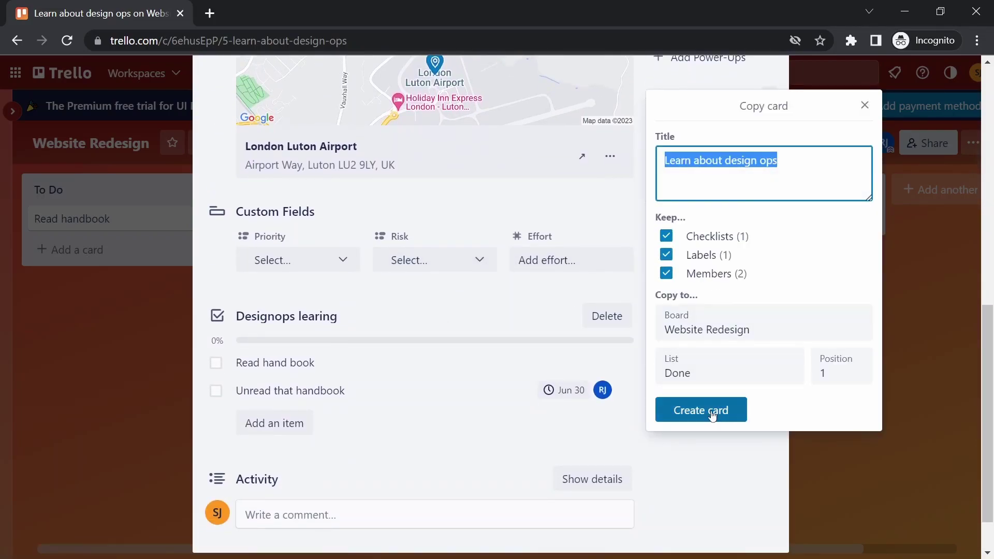
pyautogui.click(737, 480)
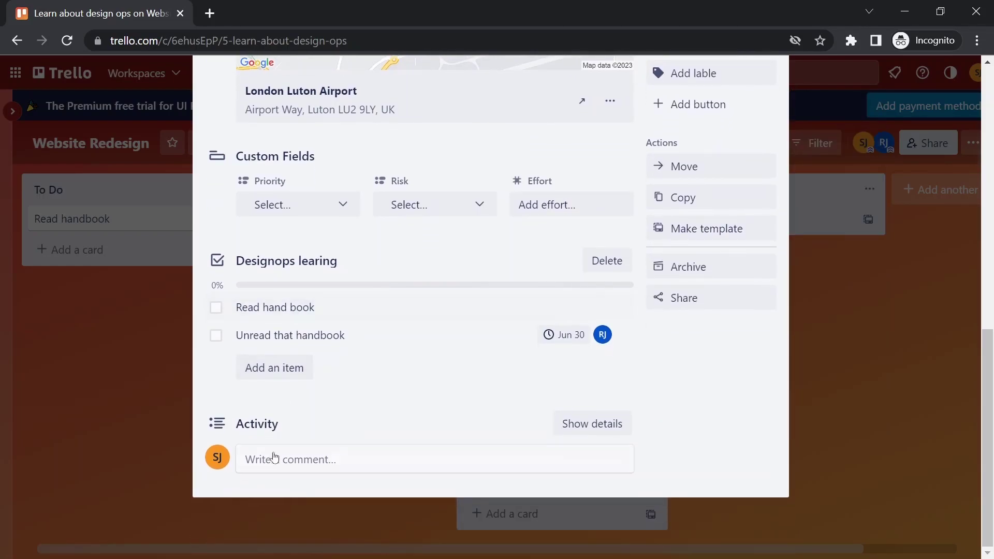
# Post the comment "Please take care of this" mentioning the first suggested member, and show the card's activity details.
pyautogui.click(254, 460)
pyautogui.write('@ro')
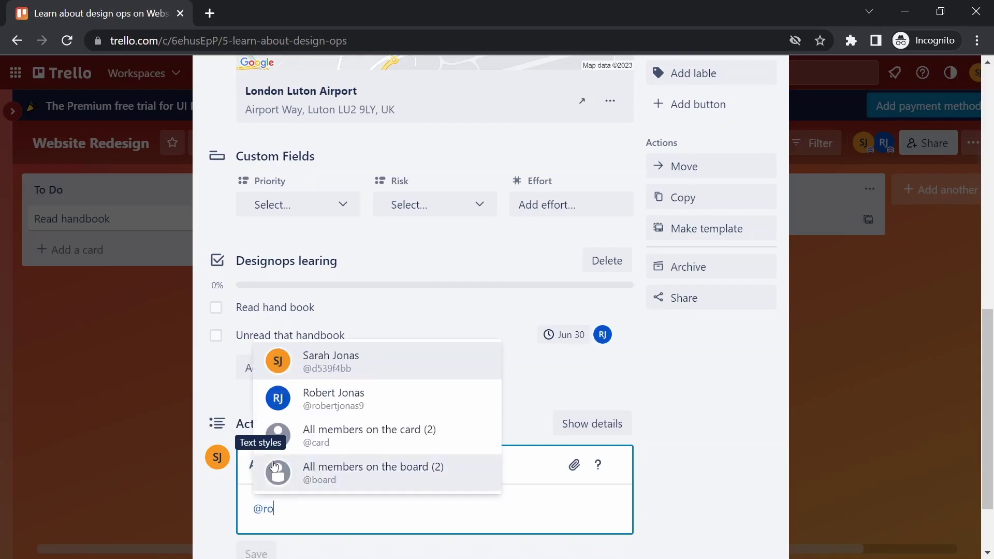
pyautogui.press('Return')
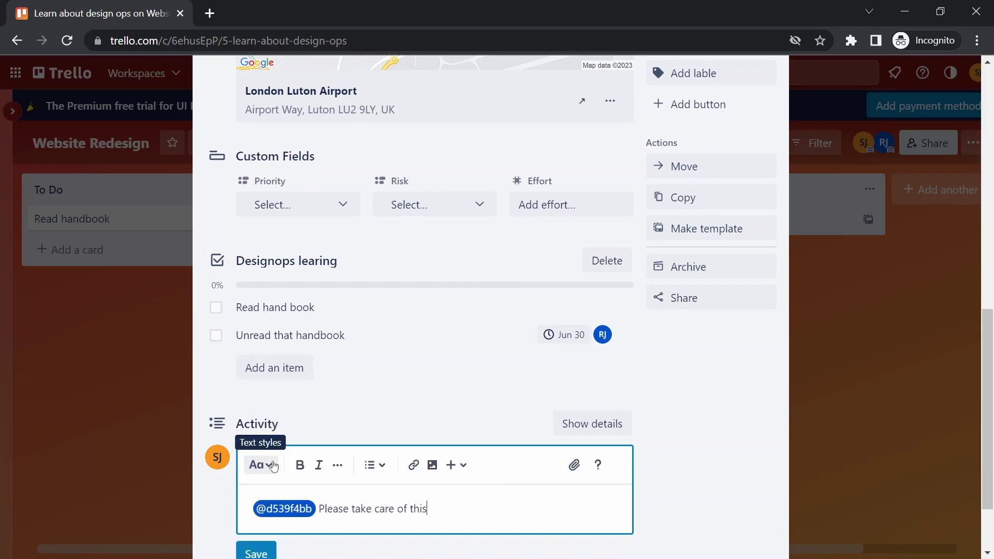
pyautogui.scroll(-2, 270, 487)
pyautogui.click(265, 485)
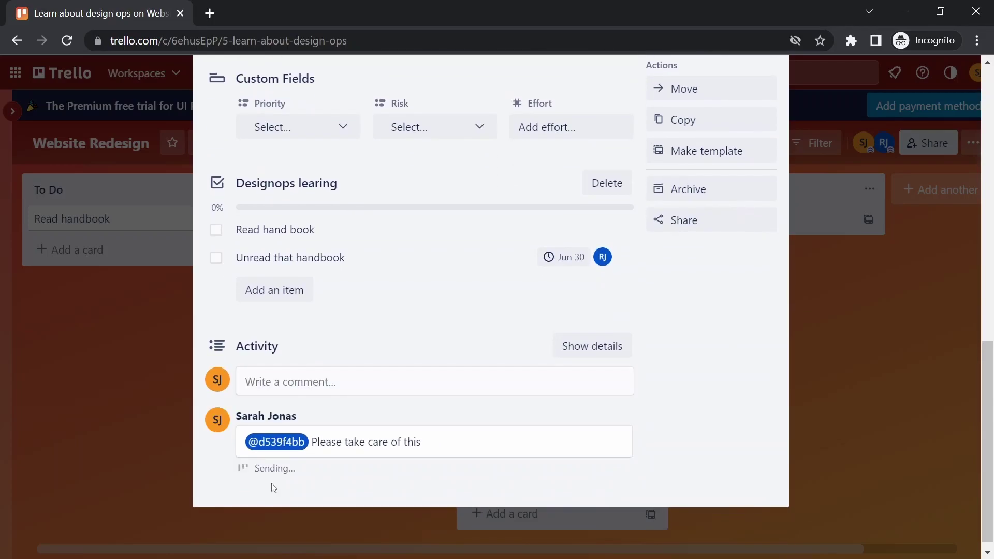
pyautogui.click(592, 346)
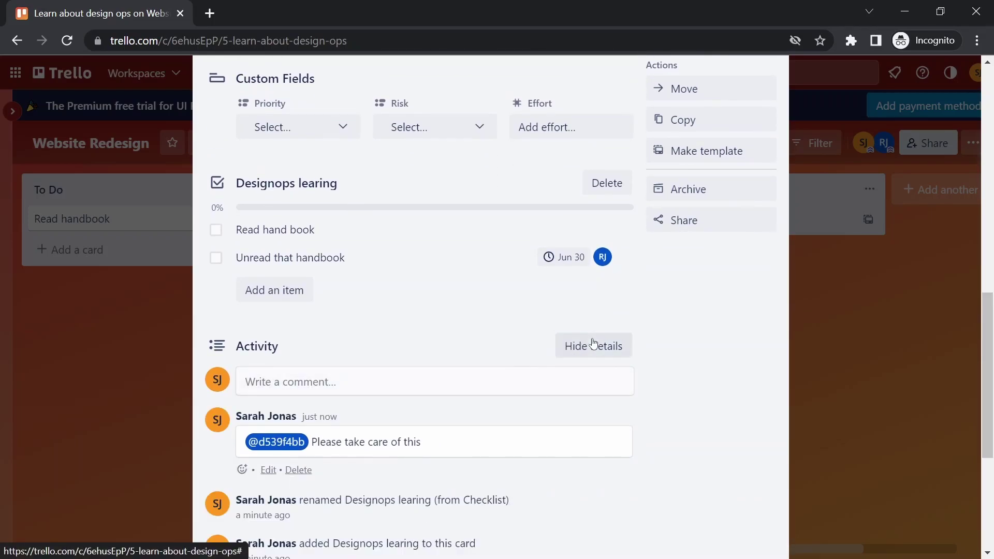
# Set the card's Priority custom field to Highest and Risk to Medium, and return to the board.
pyautogui.scroll(6, 594, 343)
pyautogui.click(325, 436)
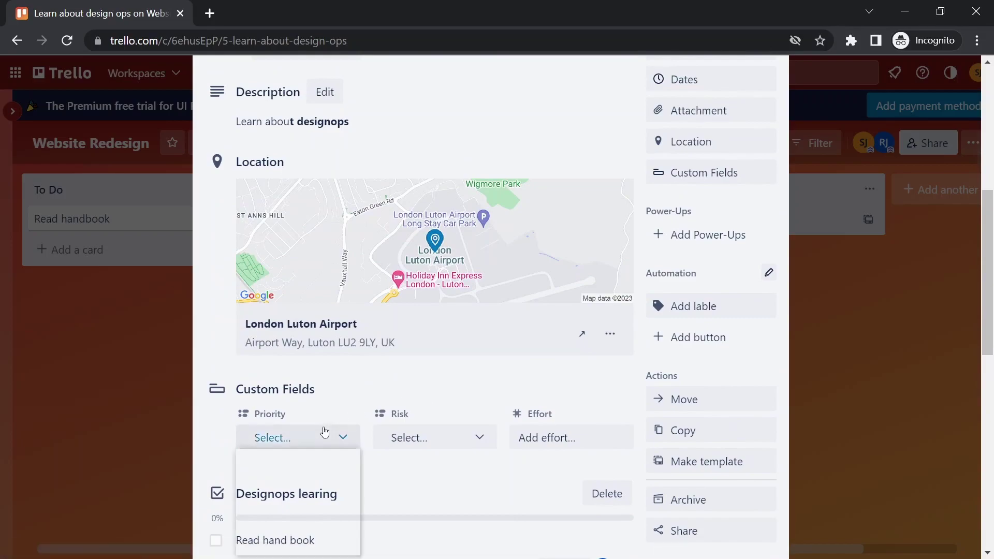
pyautogui.click(307, 473)
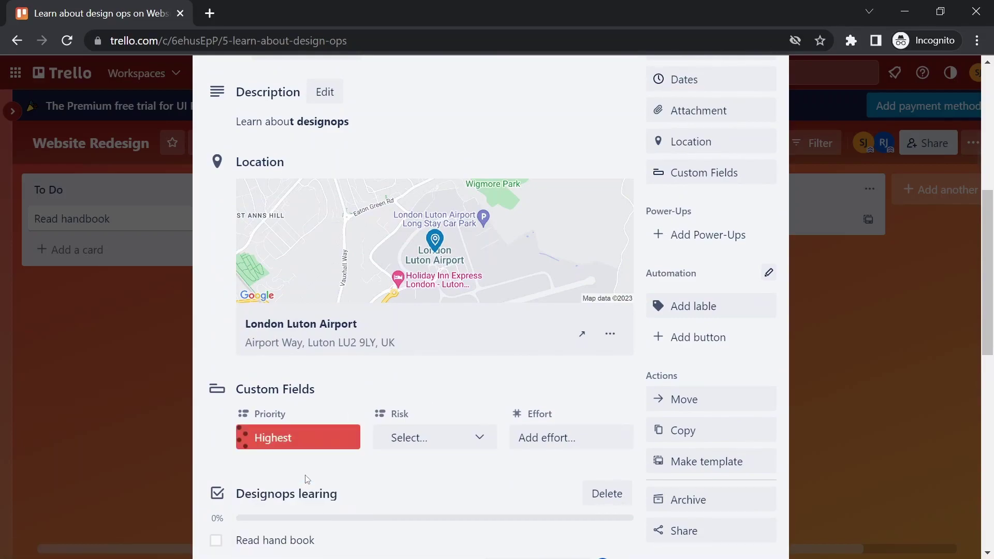
pyautogui.click(439, 437)
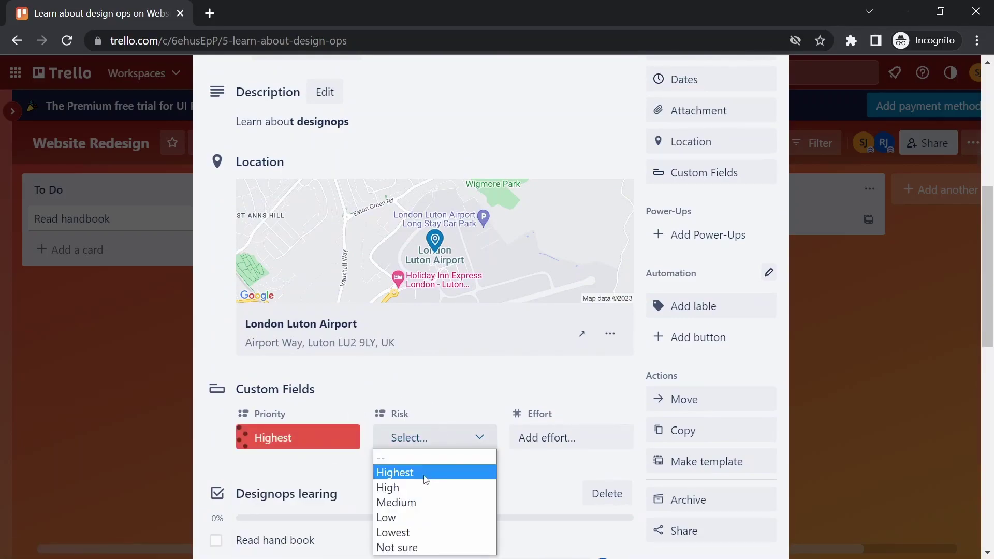
pyautogui.click(418, 503)
pyautogui.scroll(10, 552, 391)
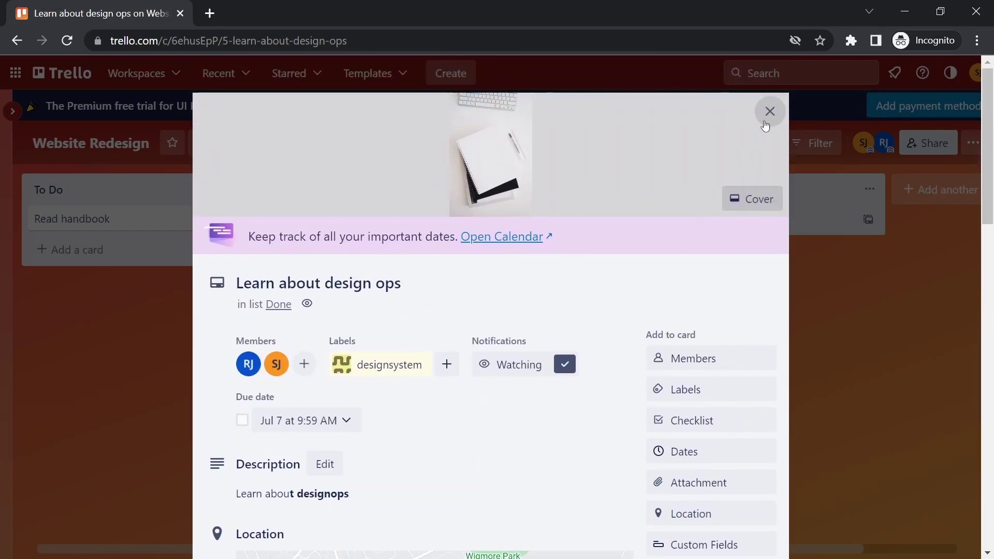
pyautogui.click(770, 112)
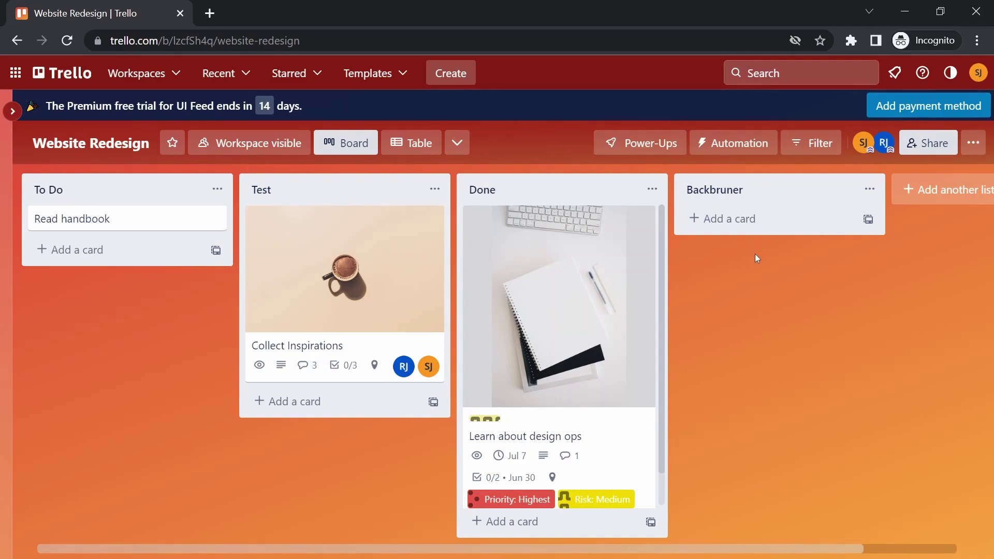
# Turn on Watch for the To Do list.
pyautogui.click(217, 190)
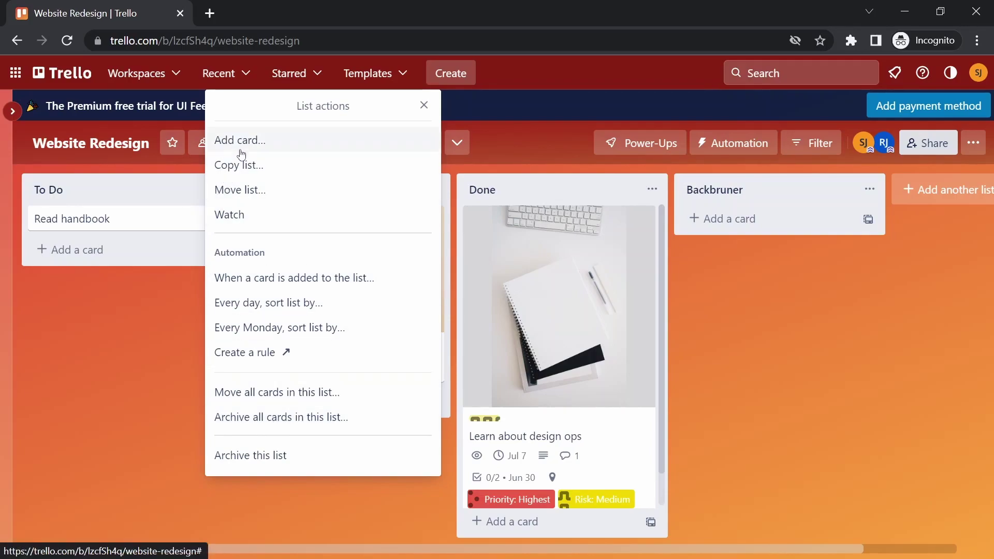
pyautogui.click(229, 215)
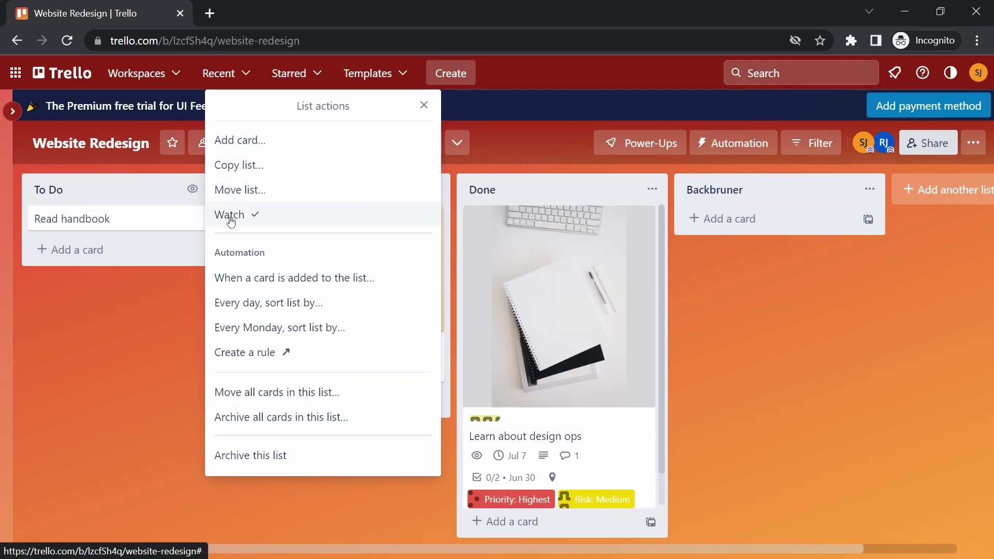
pyautogui.click(168, 352)
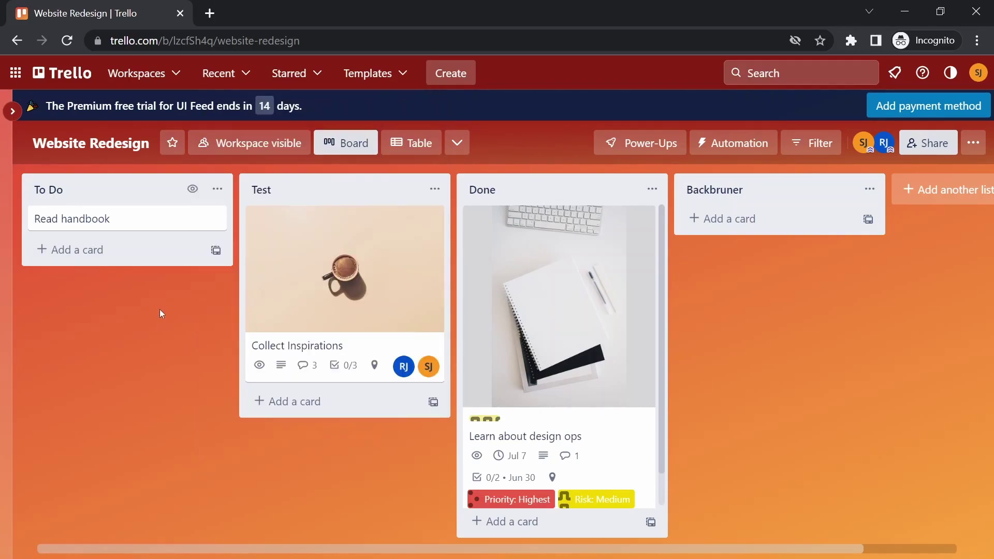
# Add a card titled "Learn about history of designops" to the Backbruner list.
pyautogui.click(727, 220)
pyautogui.write('Learn about history of desi')
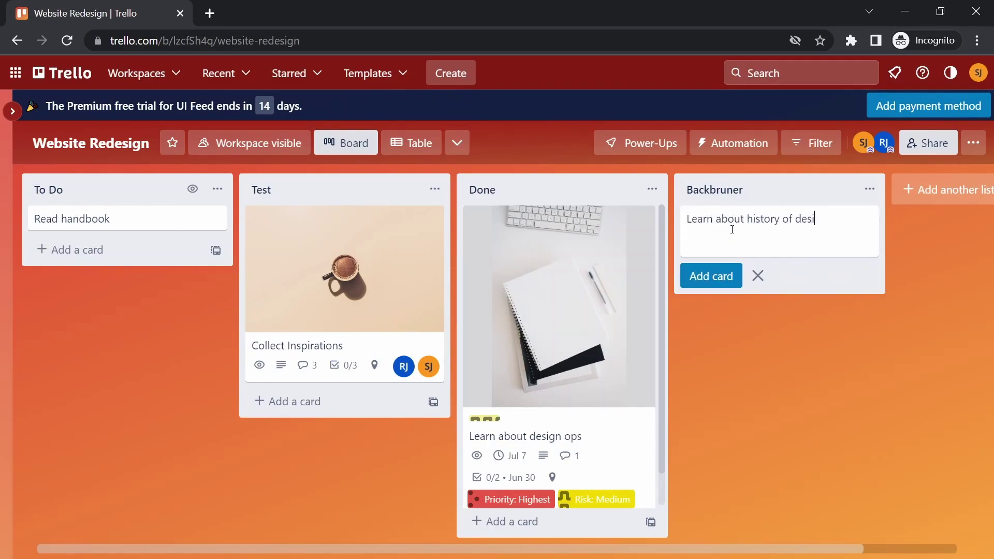
pyautogui.write('gnops')
pyautogui.press('Return')
pyautogui.click(786, 428)
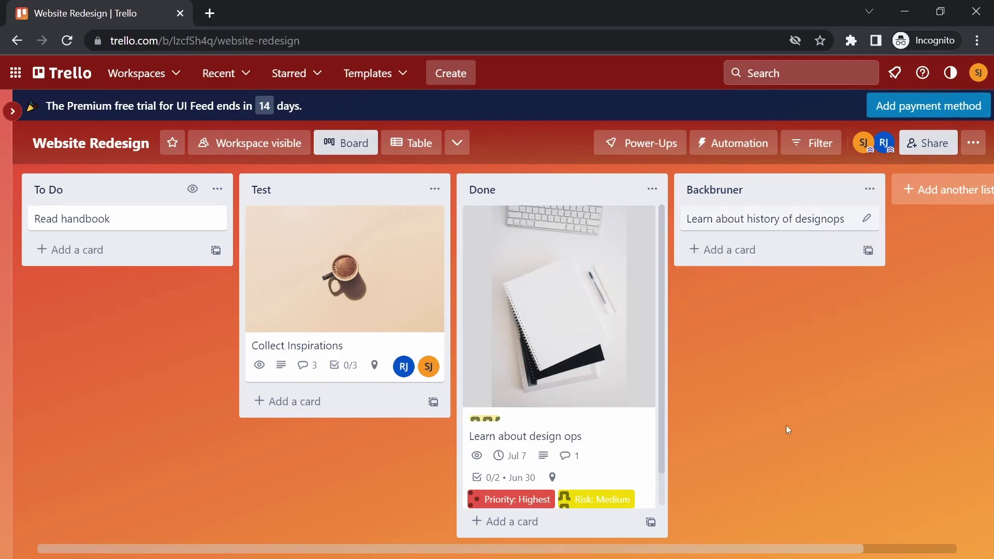
# Archive the "Learn about history of designops" card and delete it permanently.
pyautogui.click(850, 219)
pyautogui.scroll(-7, 748, 328)
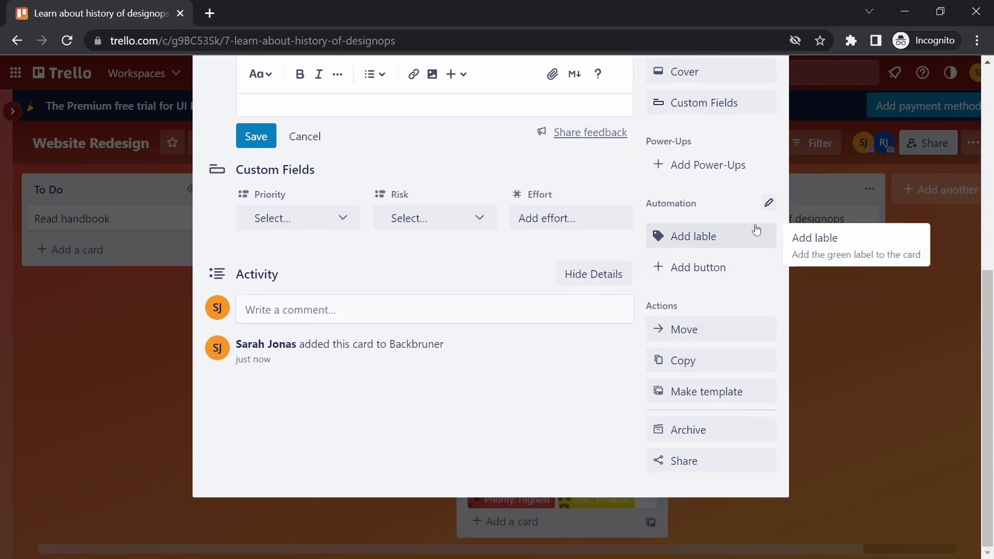
pyautogui.click(707, 429)
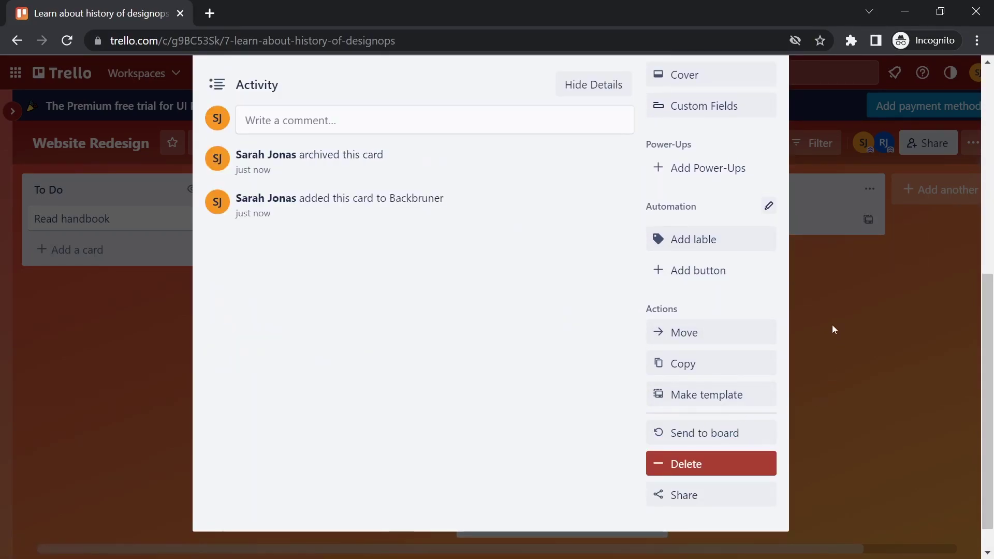
pyautogui.click(712, 465)
pyautogui.click(765, 425)
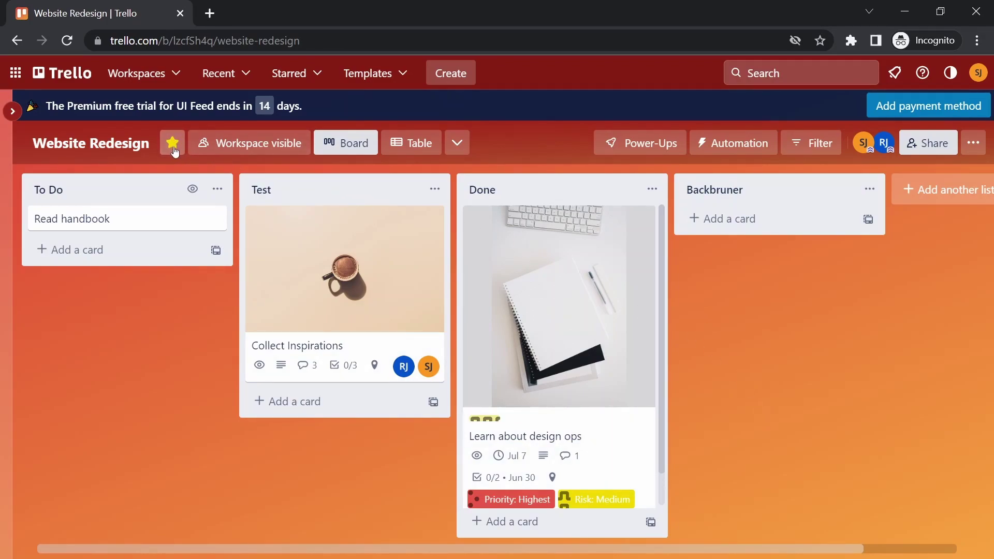
# Inspect the board's visibility options and the list of views that can be added.
pyautogui.click(239, 147)
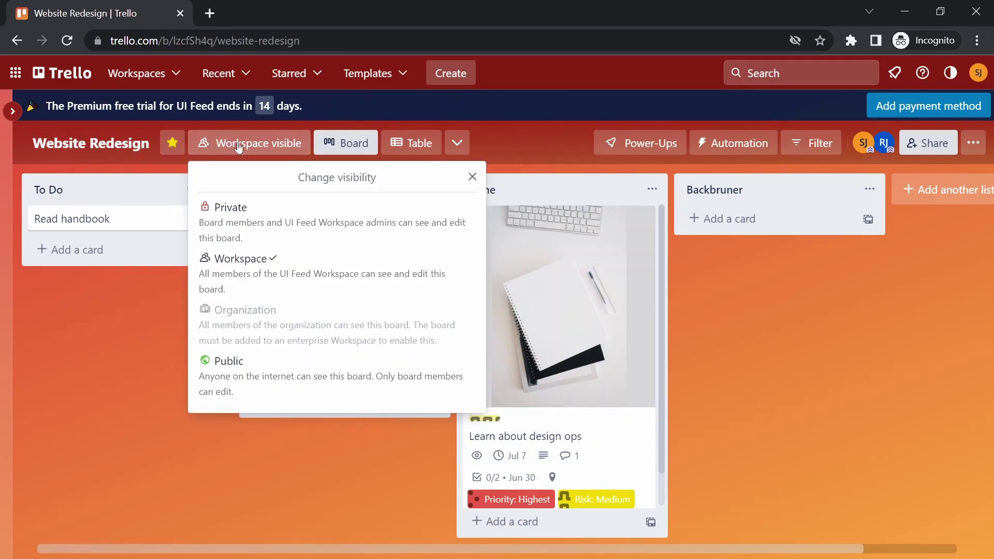
pyautogui.click(457, 141)
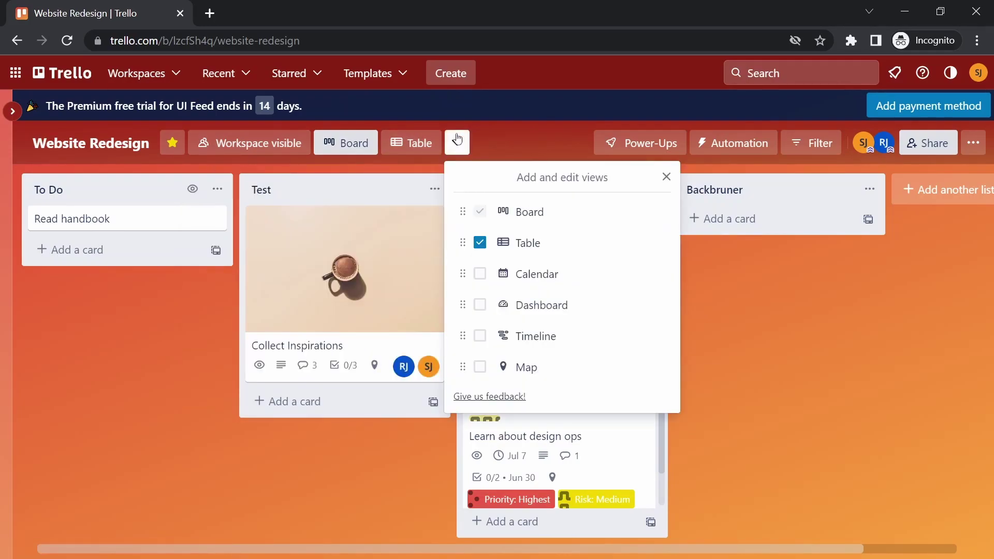
pyautogui.click(458, 141)
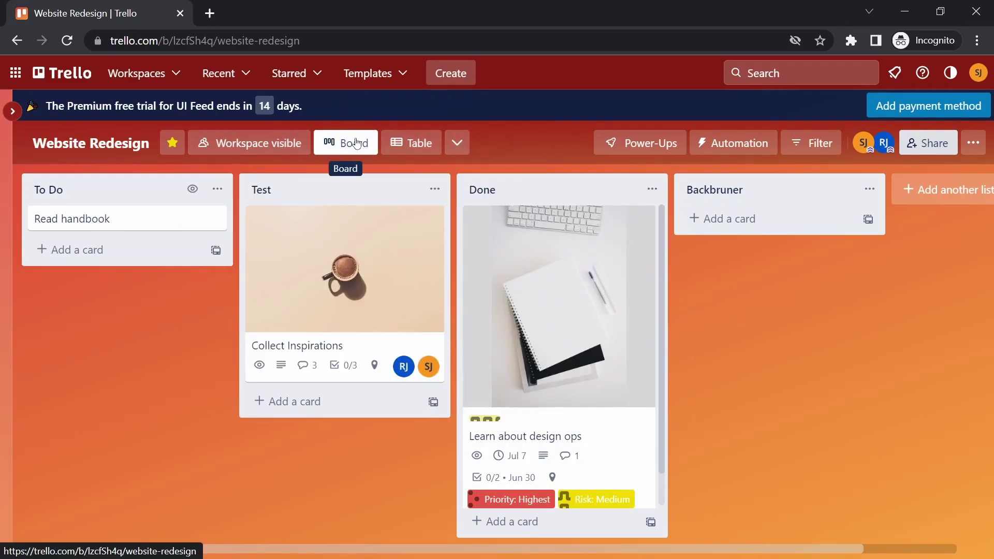
# In the board's Table view, move the "Read handbook" card below "Collect Inspirations" so it belongs to the Test list.
pyautogui.click(407, 143)
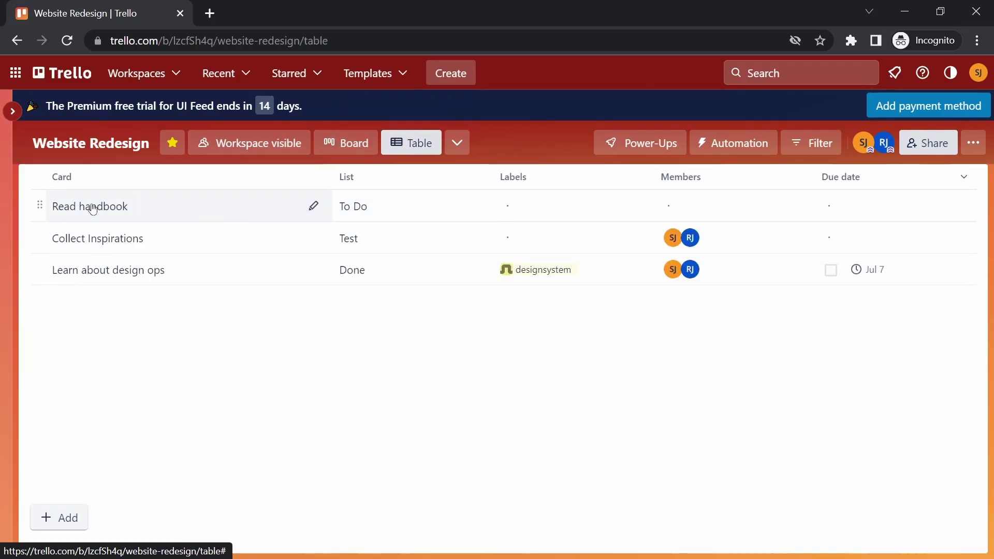
pyautogui.click(220, 213)
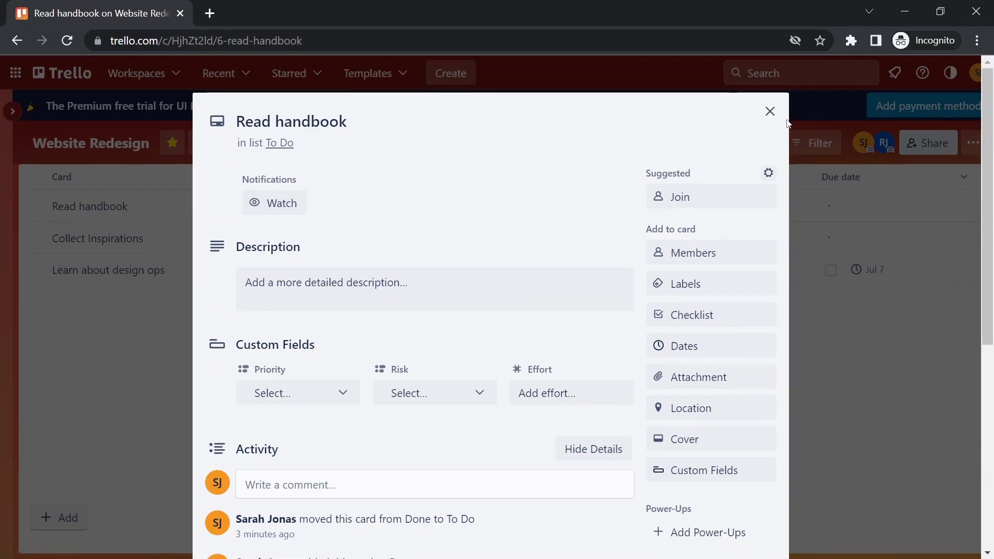
pyautogui.click(770, 111)
pyautogui.moveTo(49, 214); pyautogui.dragTo(40, 247)
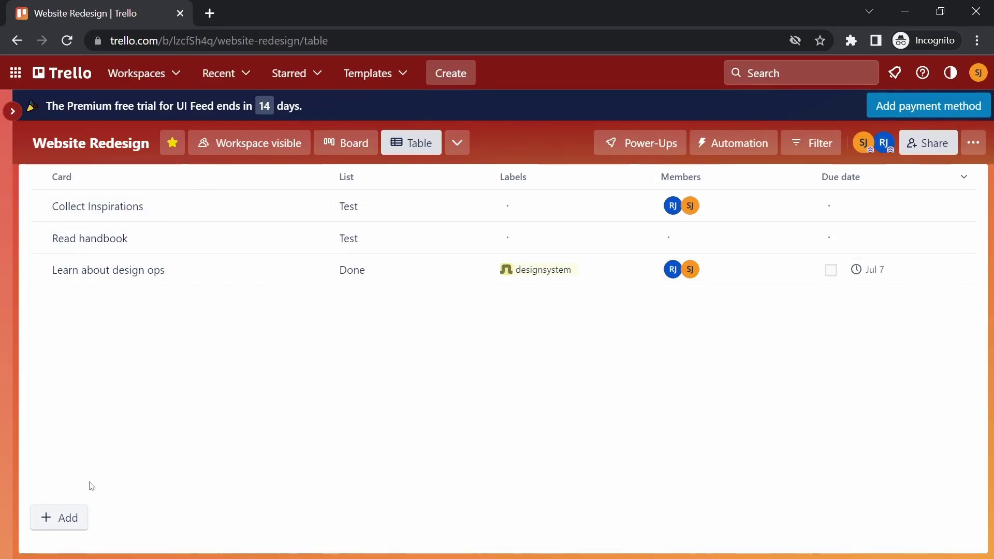
# Examine the options for adding a card or list from the table.
pyautogui.click(67, 518)
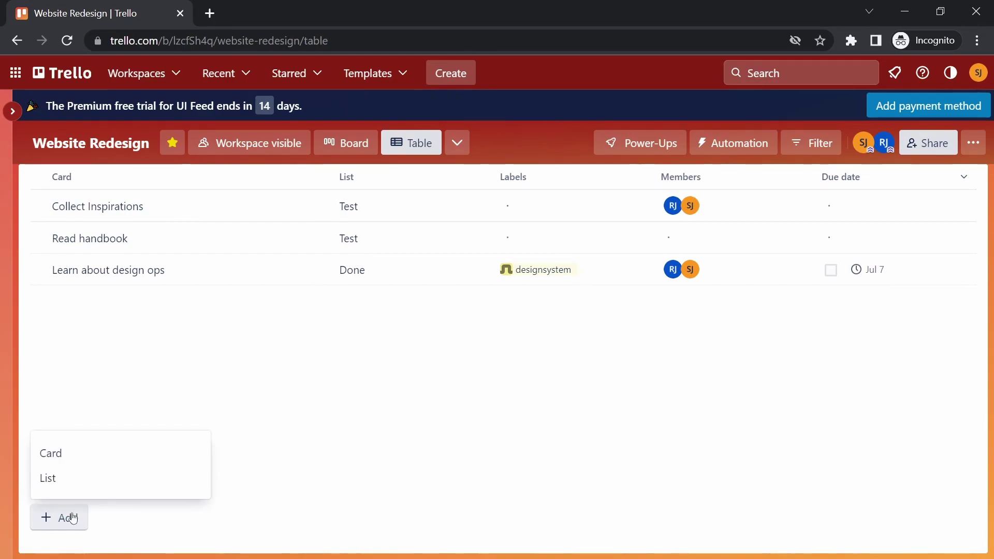
pyautogui.click(497, 405)
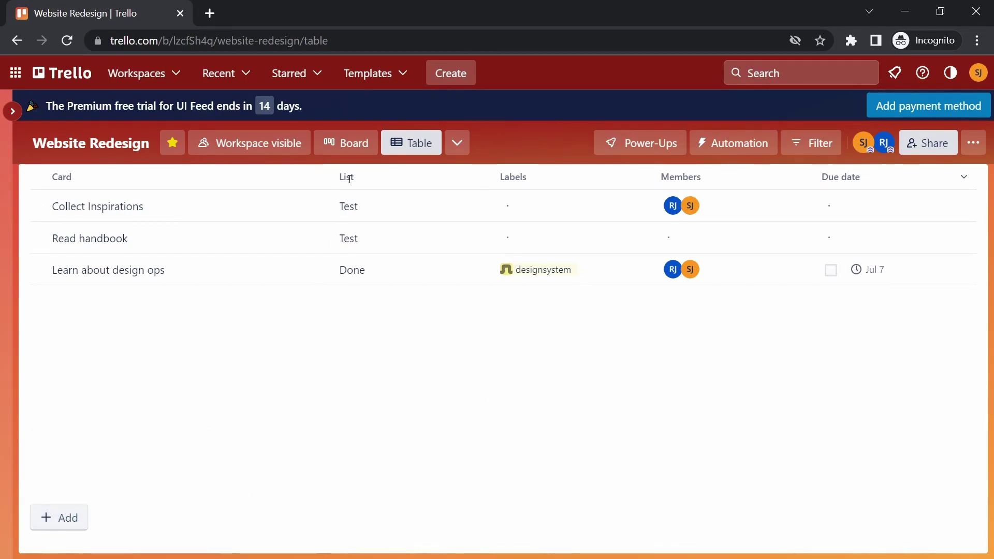
pyautogui.click(406, 203)
pyautogui.click(659, 355)
# Enable the Calendar view for the board and open it.
pyautogui.click(457, 143)
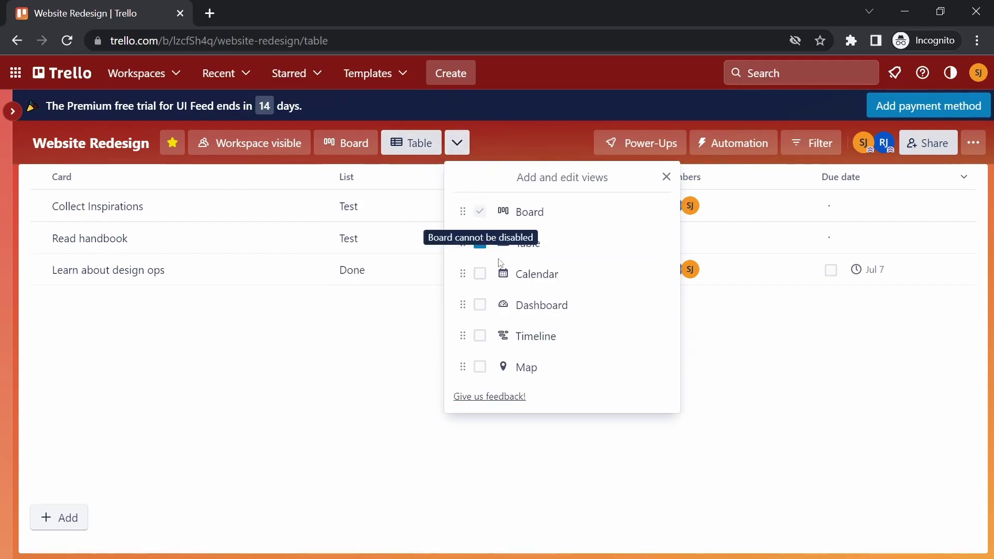
pyautogui.click(480, 274)
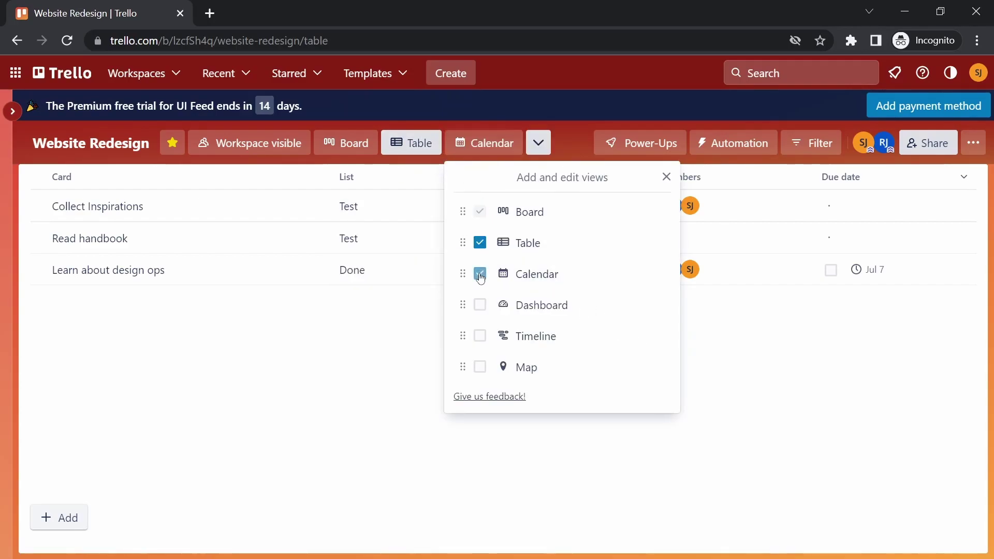
pyautogui.click(477, 147)
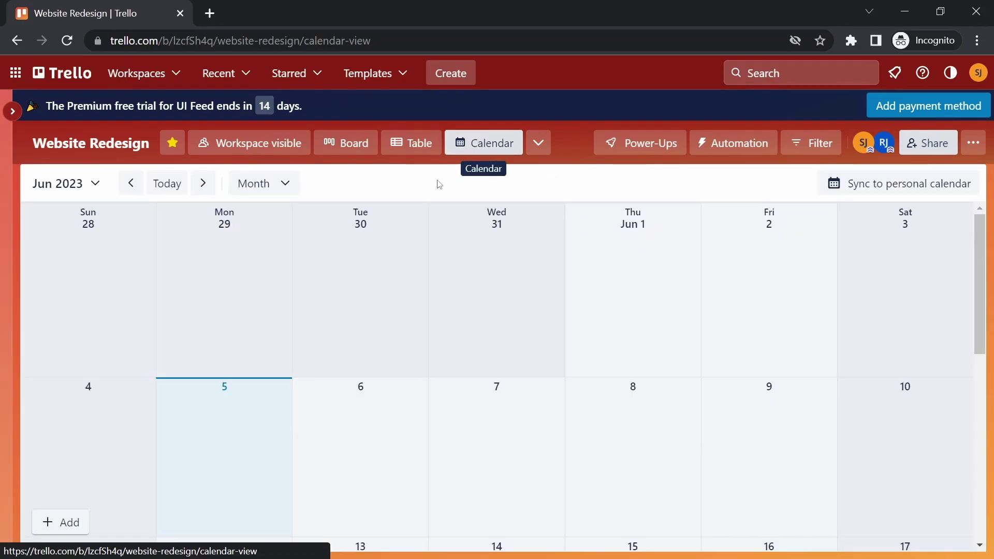
# In the July 2023 calendar, extend the "Learn about design ops" card to start on July 5 and check its dates.
pyautogui.scroll(-3, 326, 276)
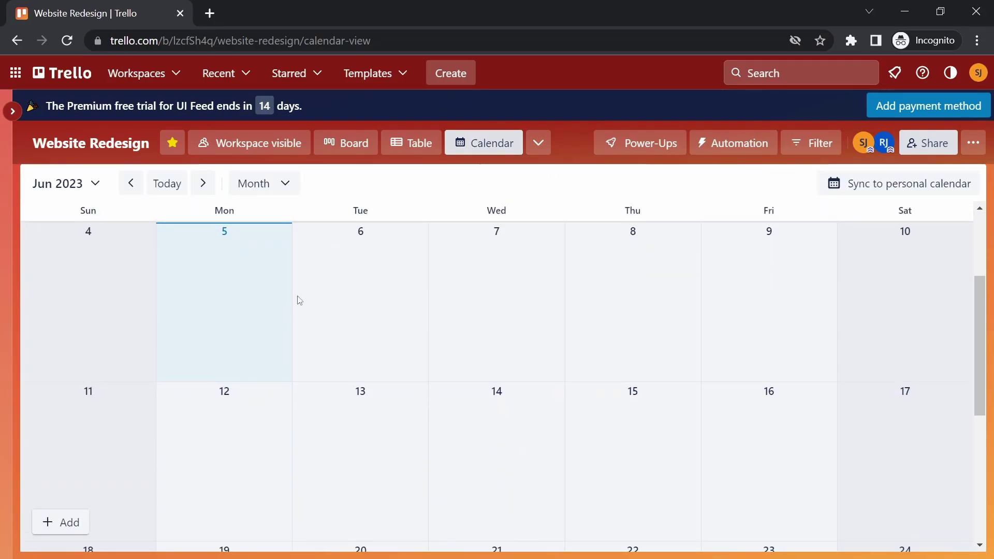
pyautogui.scroll(-2, 297, 297)
pyautogui.scroll(3, 297, 297)
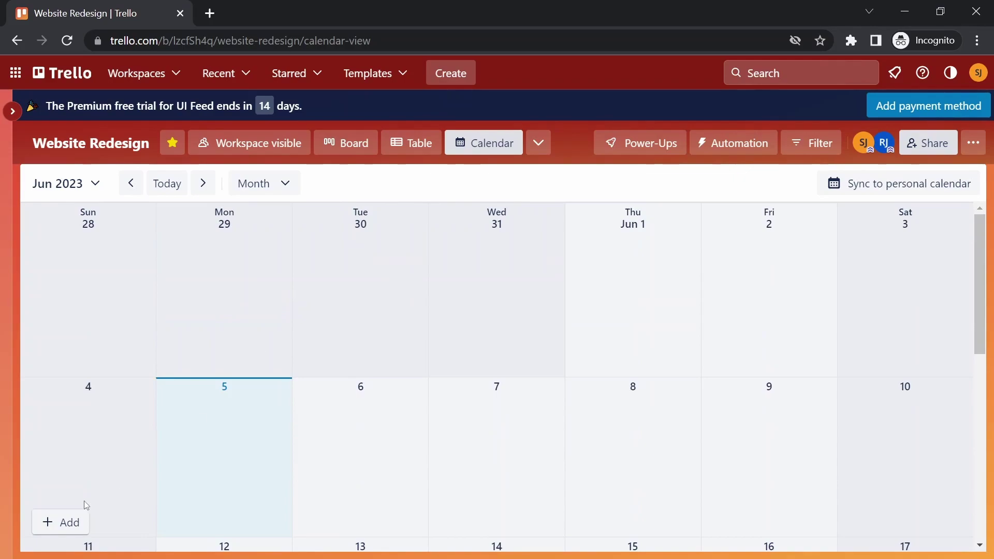
pyautogui.click(206, 184)
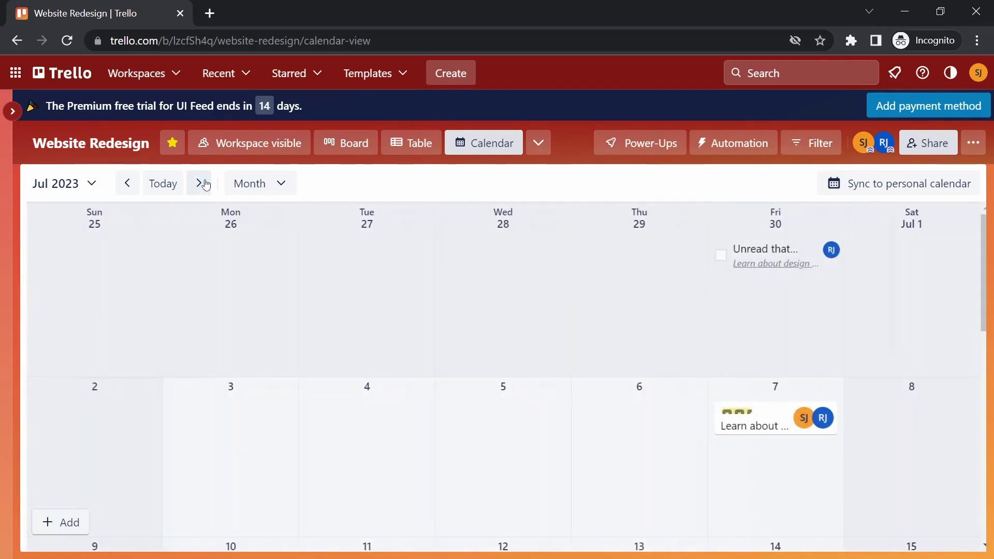
pyautogui.click(743, 426)
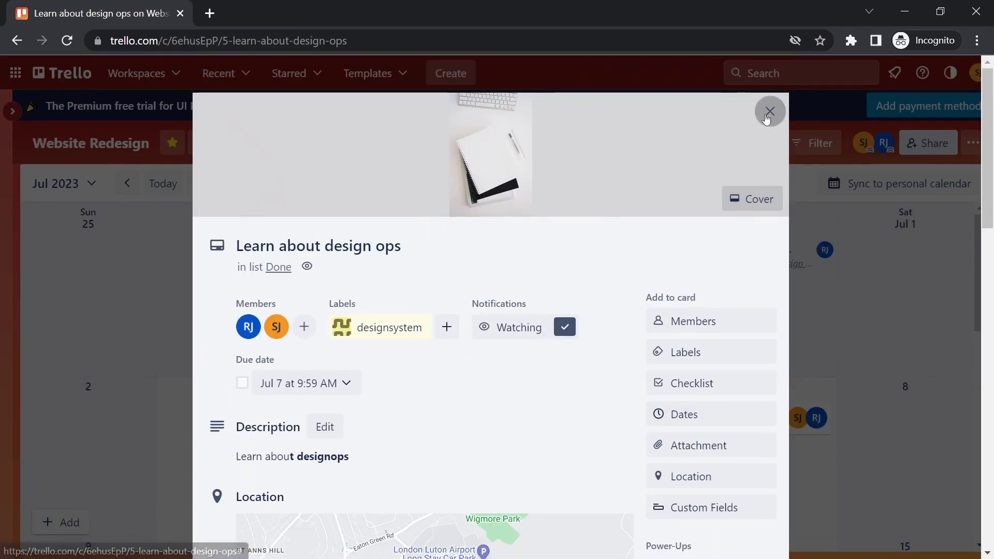
pyautogui.click(769, 110)
pyautogui.moveTo(711, 421); pyautogui.dragTo(489, 412)
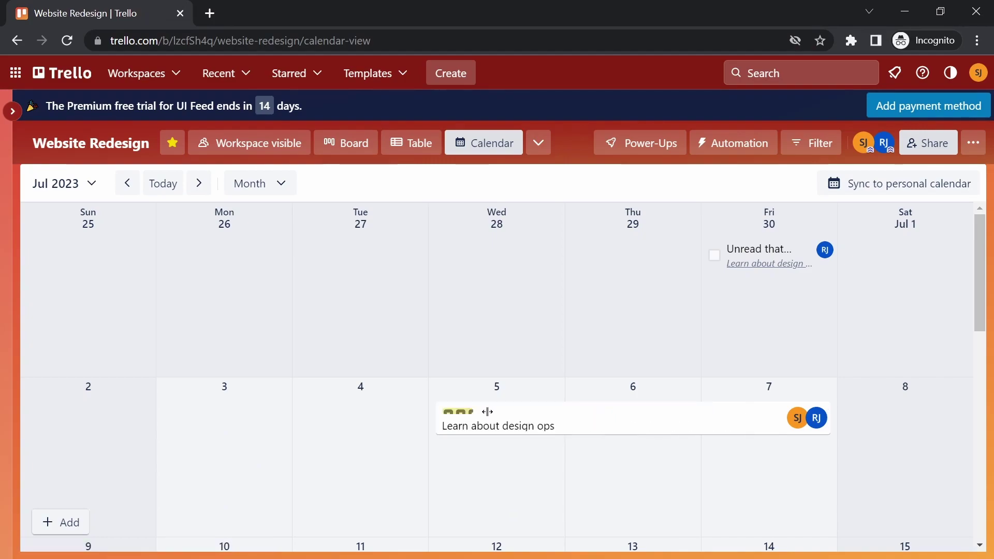
pyautogui.click(530, 434)
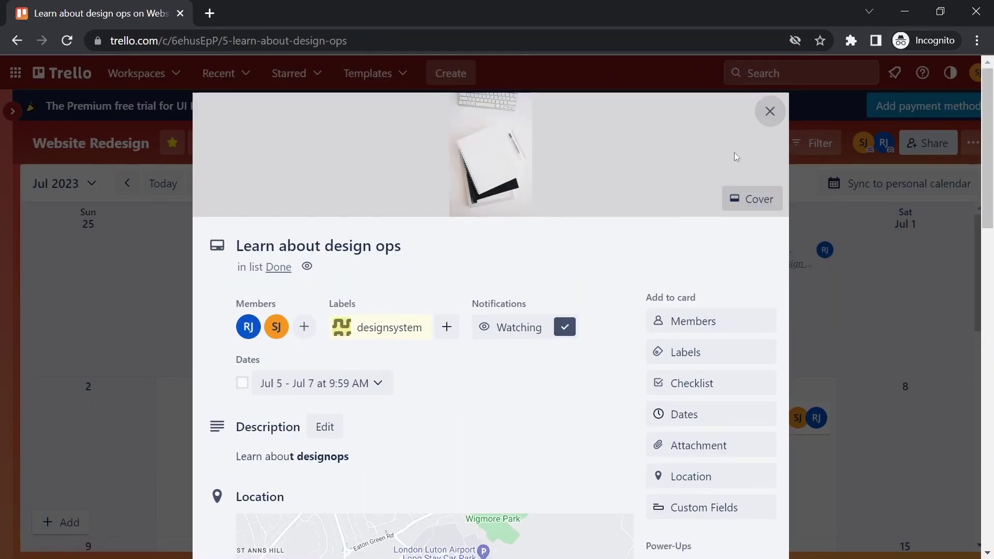
pyautogui.click(769, 110)
# Enable the Dashboard view for the board and open it.
pyautogui.click(538, 148)
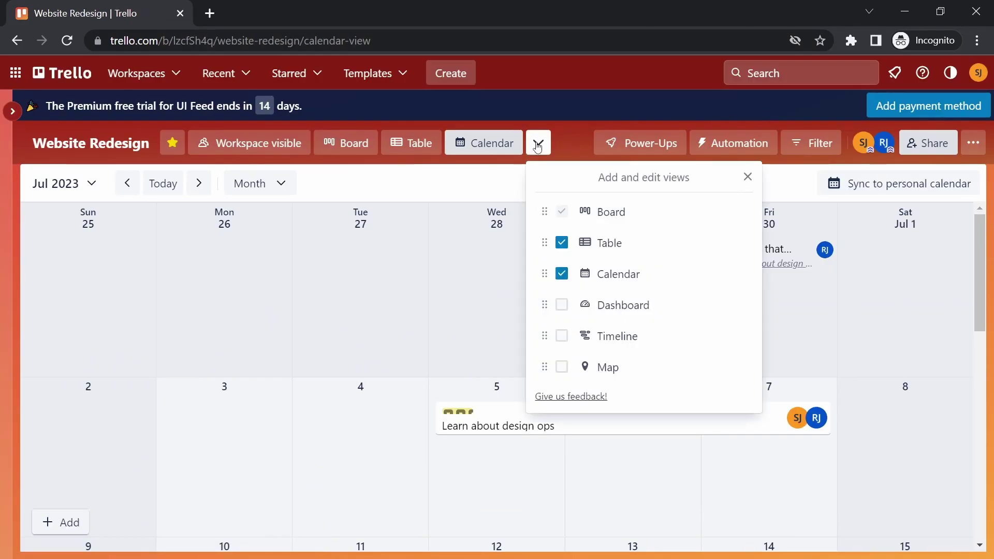
pyautogui.click(563, 306)
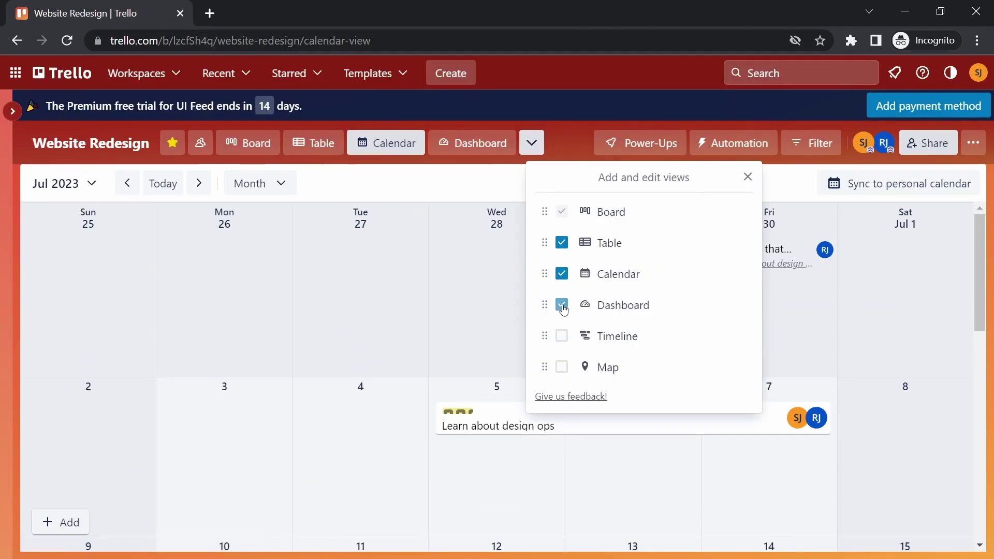
pyautogui.click(475, 144)
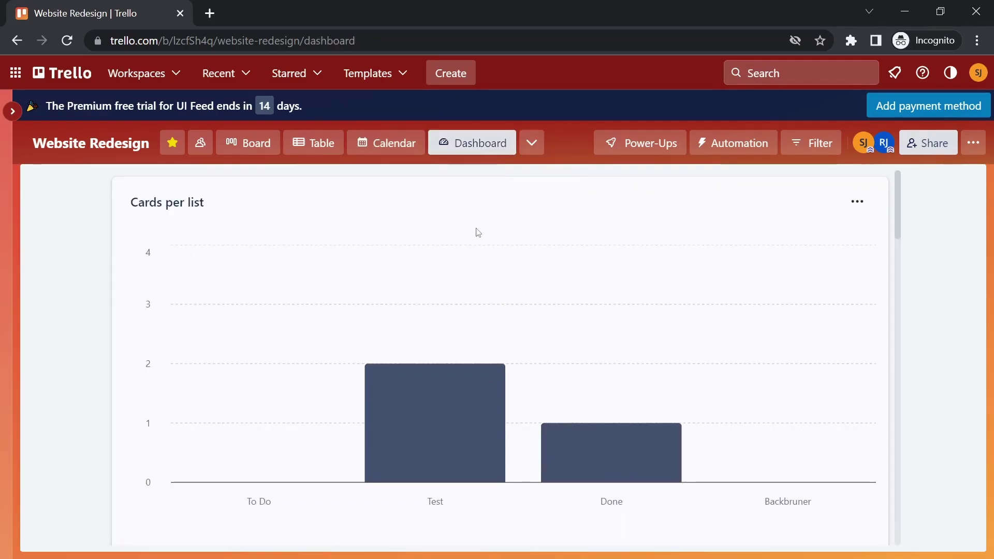
# Examine the dashboard charts for lists, due dates, members and labels, and the chart types available for a new tile.
pyautogui.scroll(-7, 478, 232)
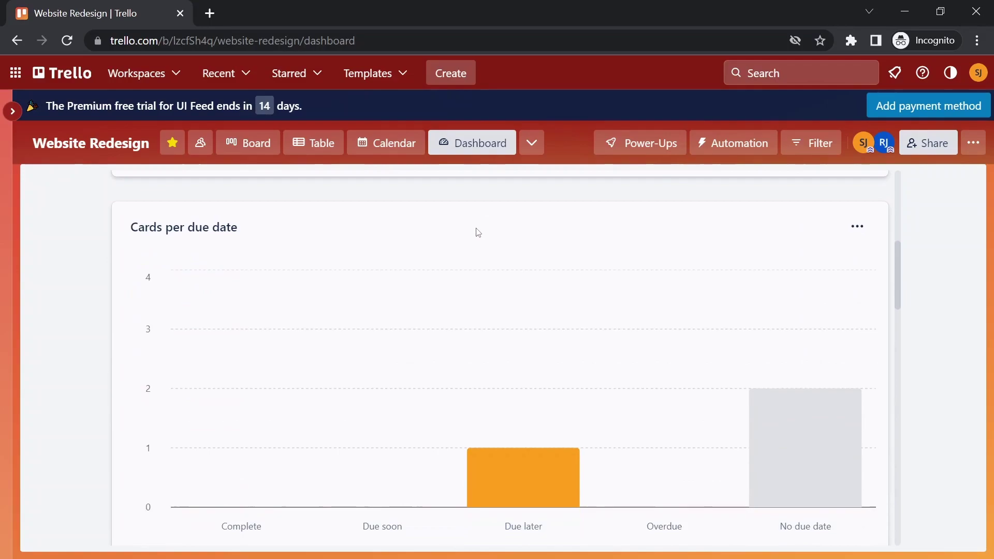
pyautogui.scroll(-10, 478, 233)
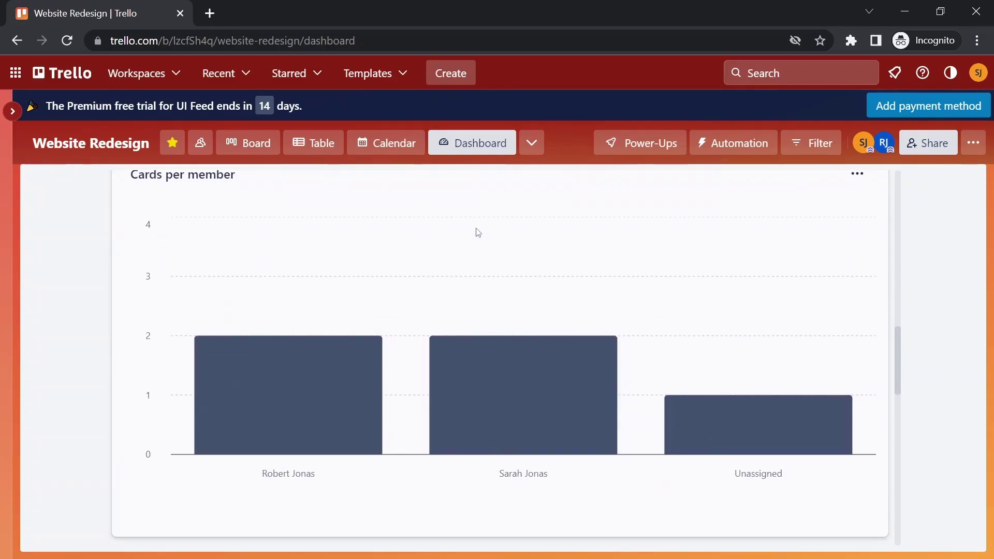
pyautogui.scroll(-6, 478, 233)
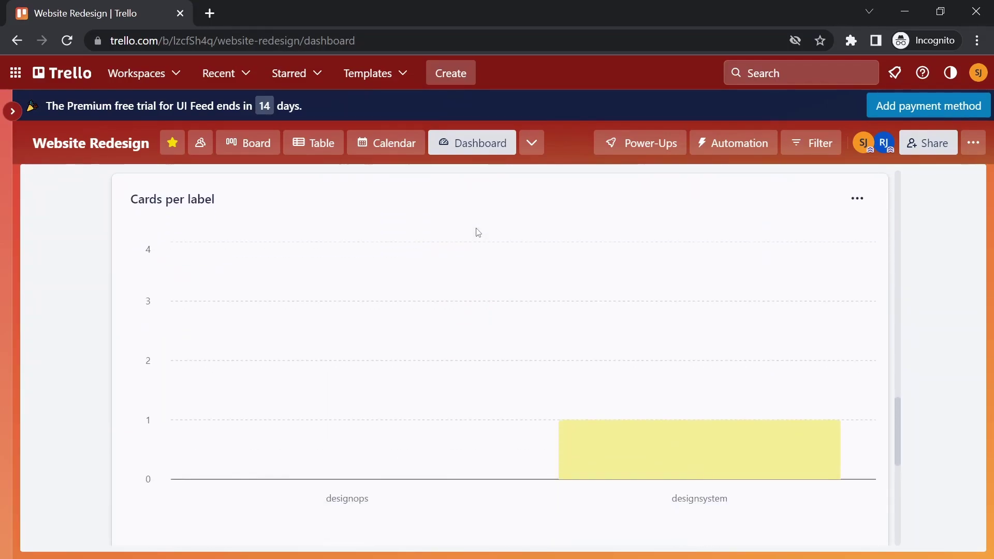
pyautogui.scroll(-5, 478, 233)
pyautogui.click(286, 369)
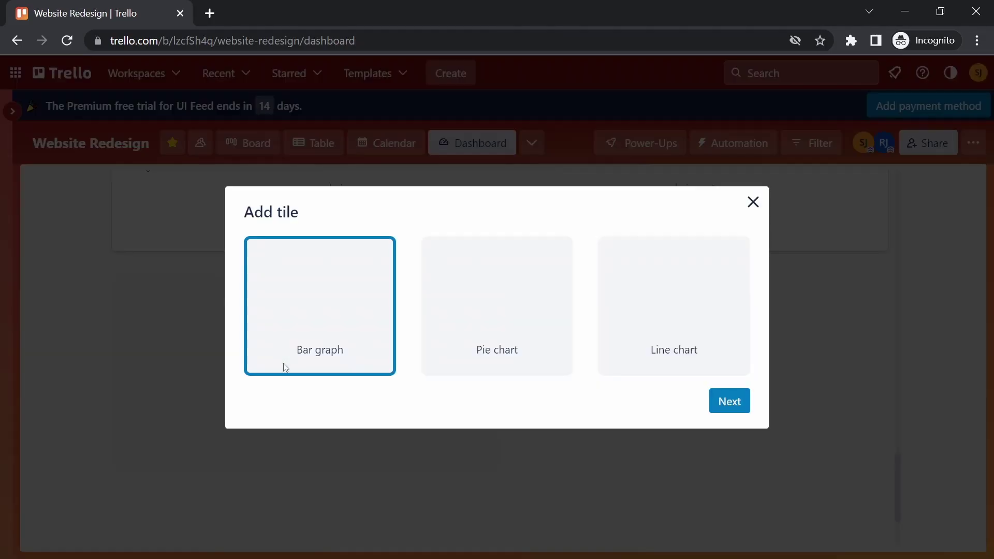
pyautogui.click(753, 203)
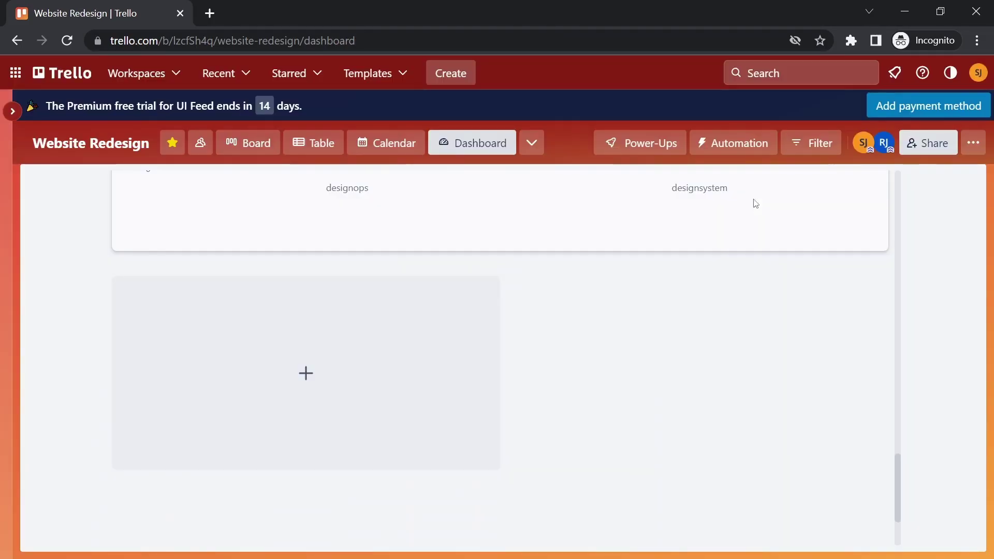
# Enable the Timeline view for the board and open it.
pyautogui.click(532, 143)
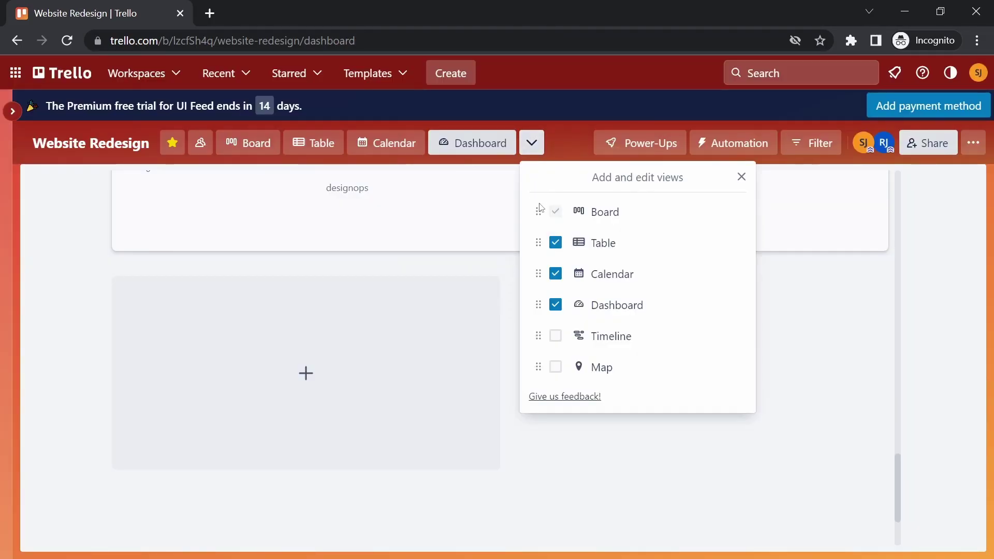
pyautogui.click(565, 341)
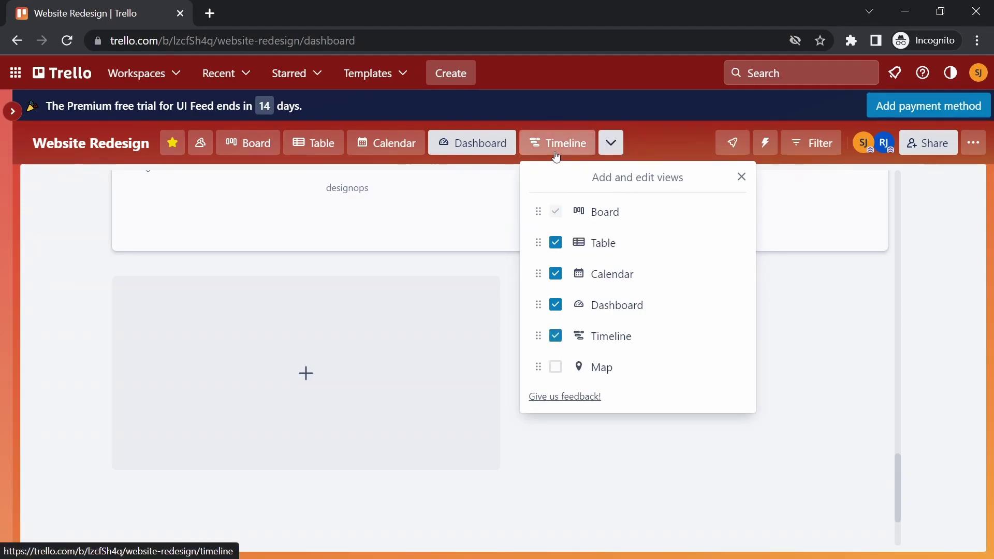
pyautogui.click(556, 150)
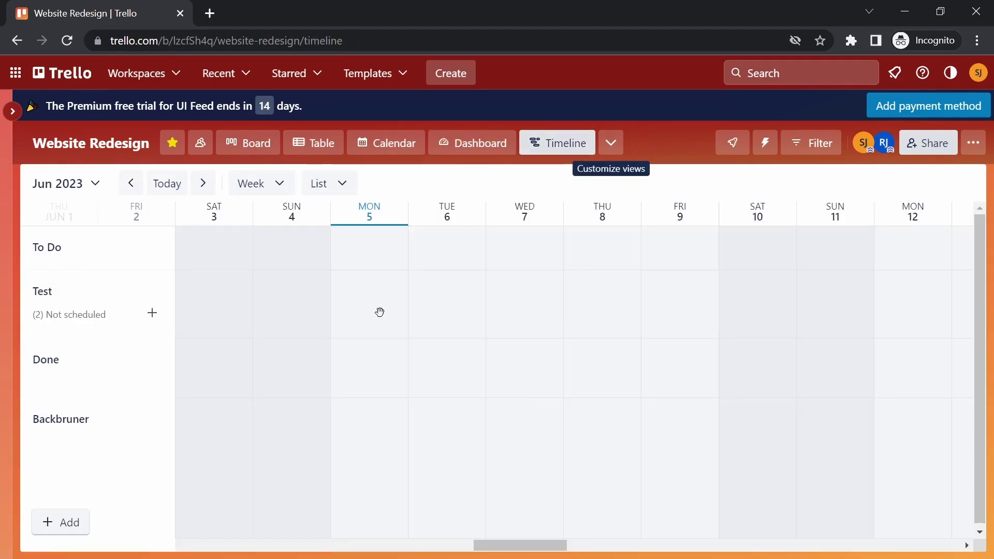
# Look through the timeline from early June to July and inspect the unscheduled "Collect Inspirations" card in the Test list.
pyautogui.scroll(-1, 376, 308)
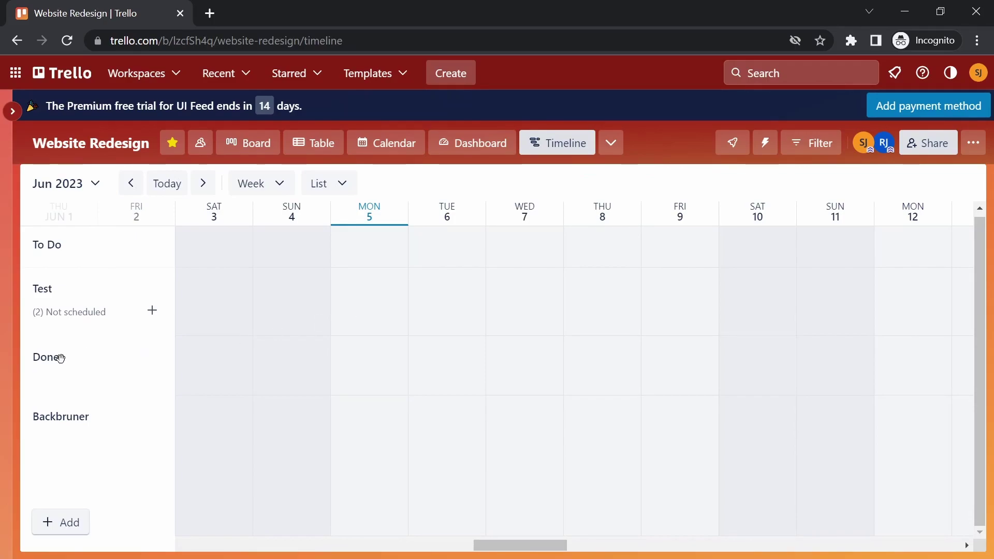
pyautogui.scroll(1, 61, 254)
pyautogui.hscroll(15, 617, 379)
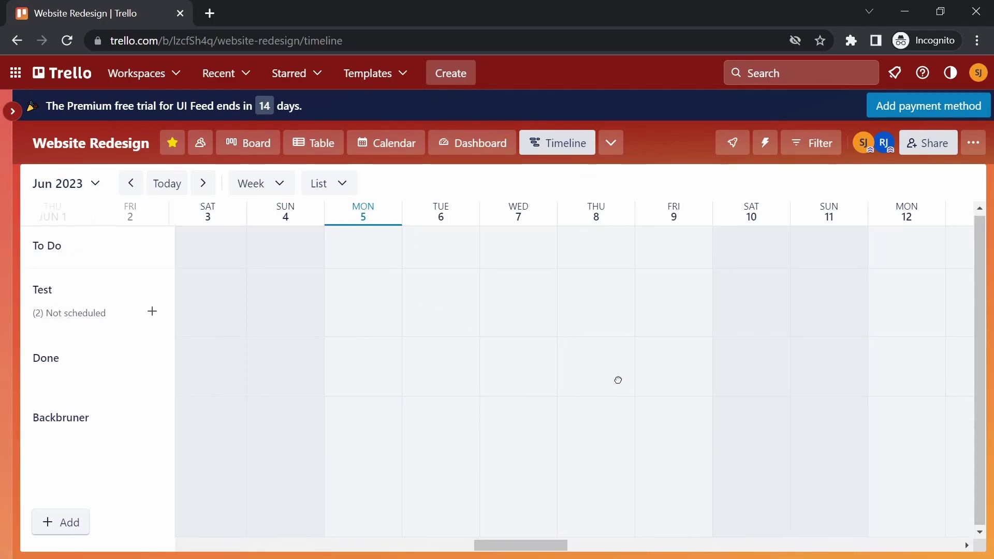
pyautogui.click(161, 320)
pyautogui.click(238, 327)
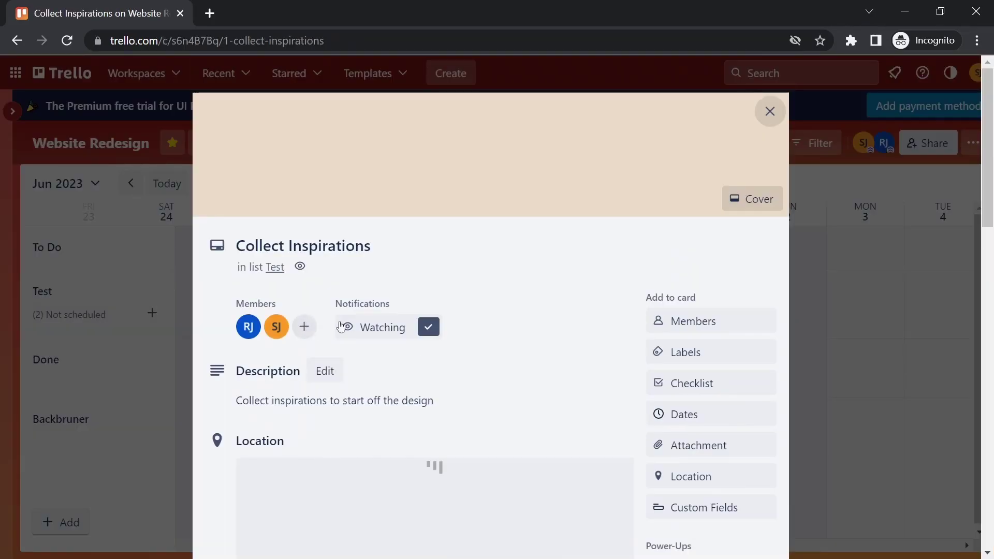
pyautogui.click(769, 110)
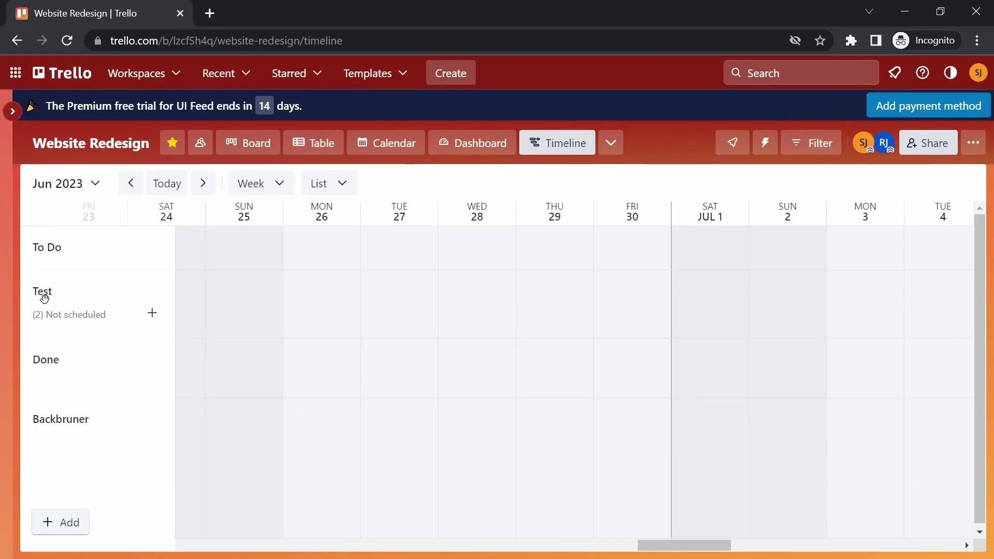
pyautogui.doubleClick(56, 329)
# Enable the Map view for the board.
pyautogui.click(609, 143)
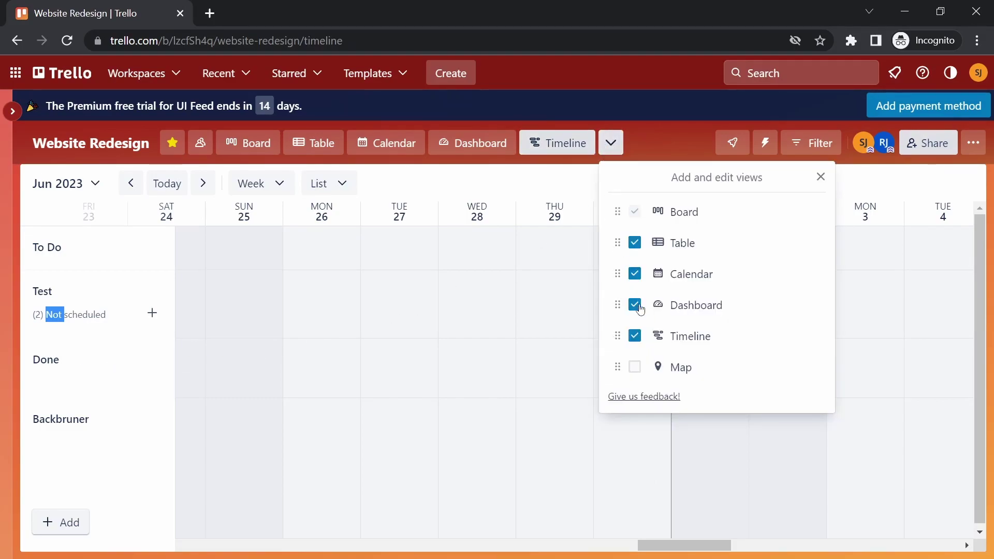
pyautogui.click(634, 367)
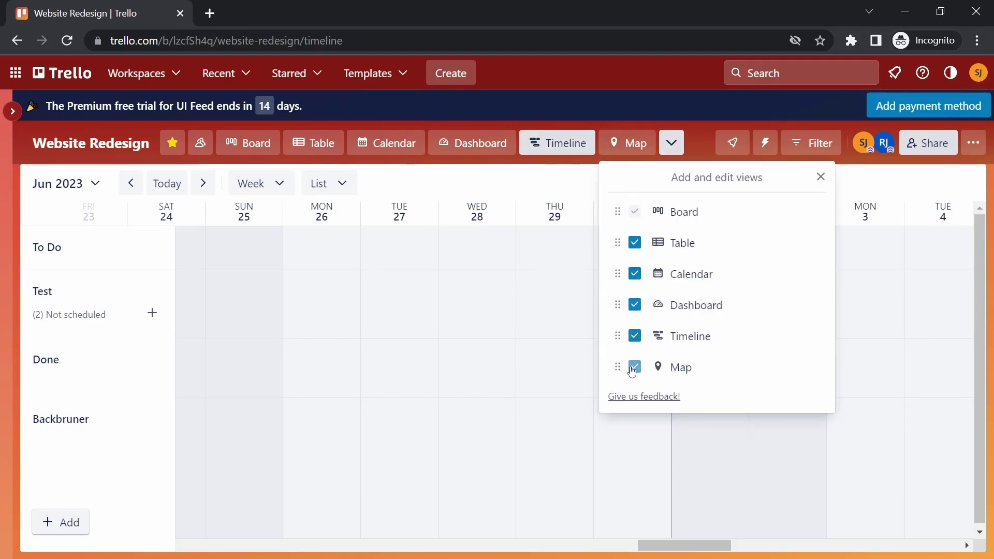
pyautogui.click(520, 379)
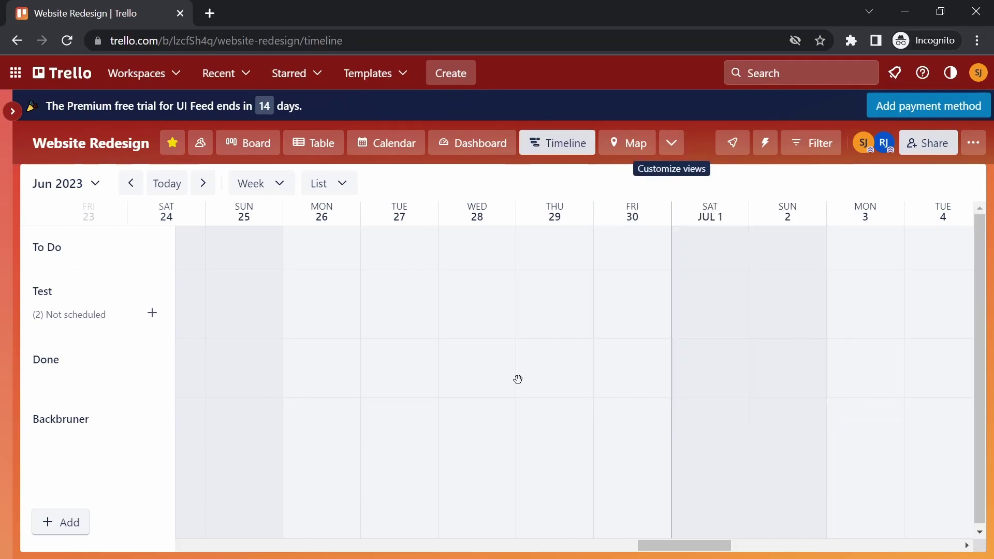
# Open the Map view and move the card pin near Luton to Hertford, south of Stevenage.
pyautogui.click(627, 143)
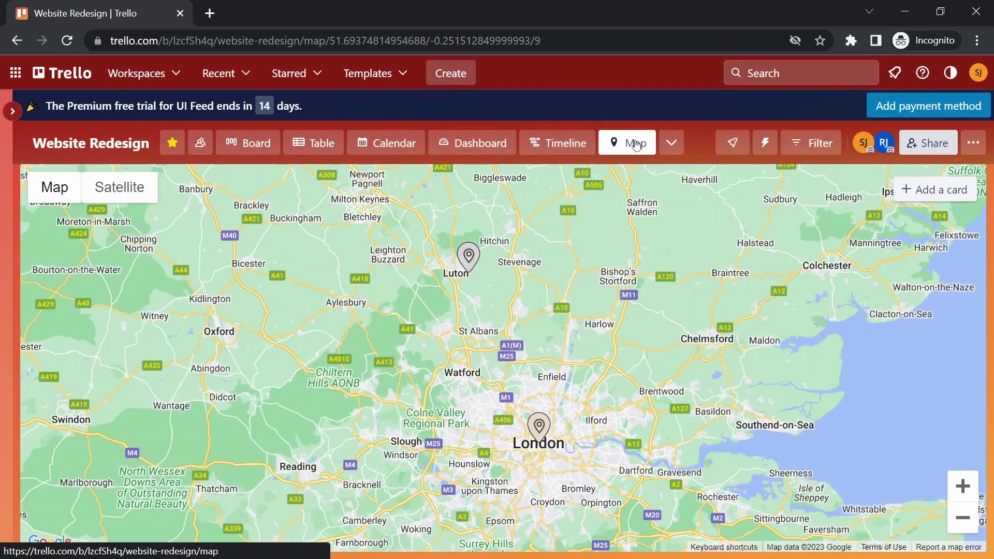
pyautogui.moveTo(471, 260); pyautogui.dragTo(541, 305)
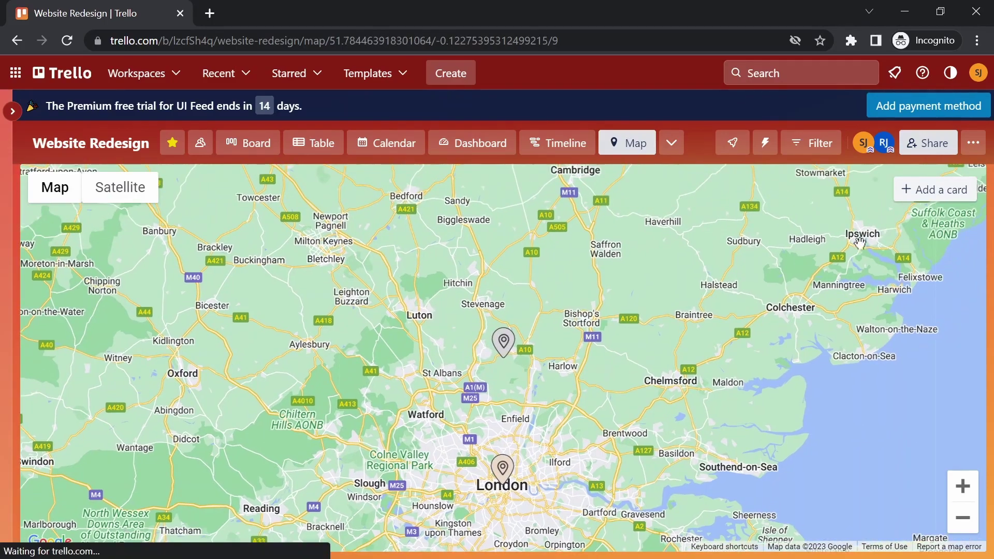
# Try to add a card titled "Learn this" to the To Do list from the map.
pyautogui.click(928, 193)
pyautogui.write('Learn this')
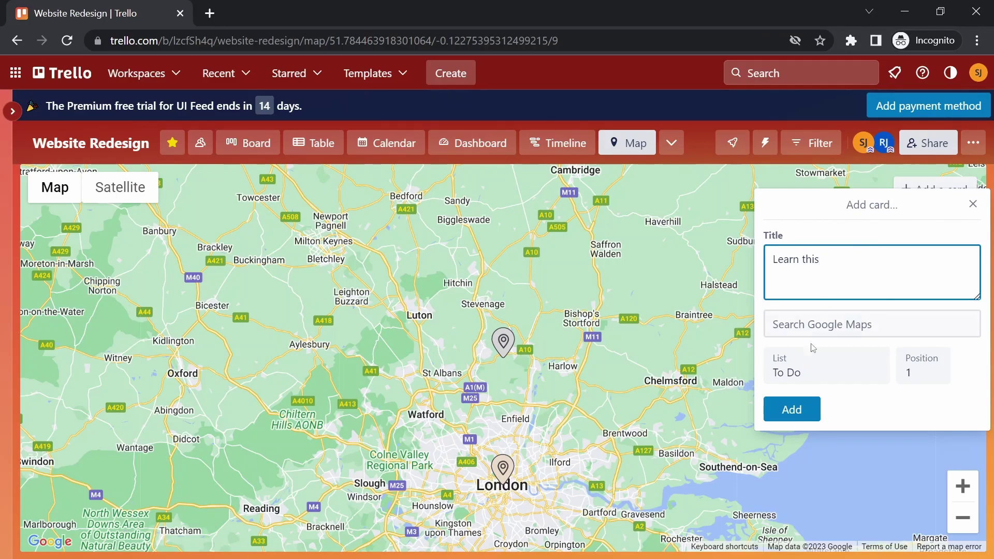
pyautogui.click(804, 410)
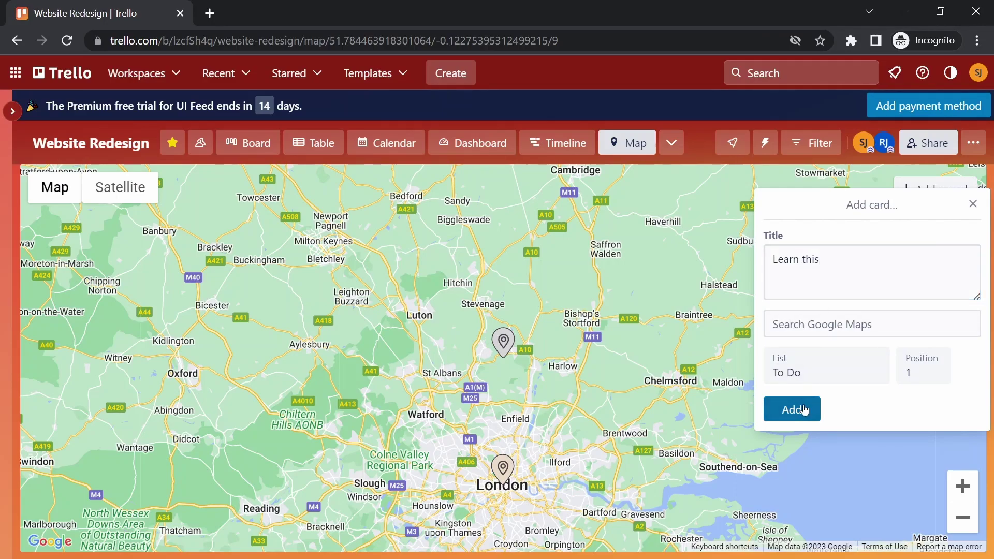
pyautogui.click(973, 203)
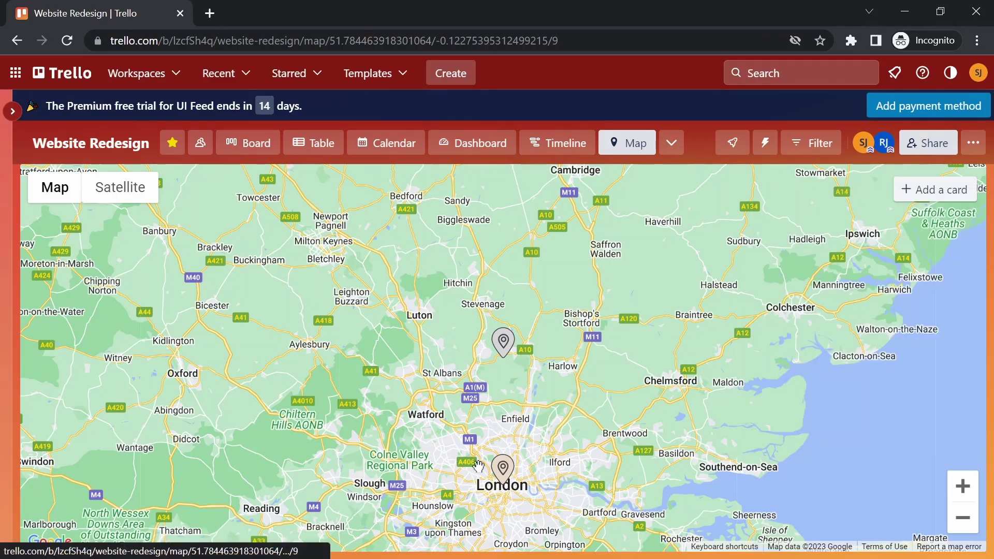
# Move the London card pin on the map to Brentwood.
pyautogui.moveTo(500, 466); pyautogui.dragTo(636, 409)
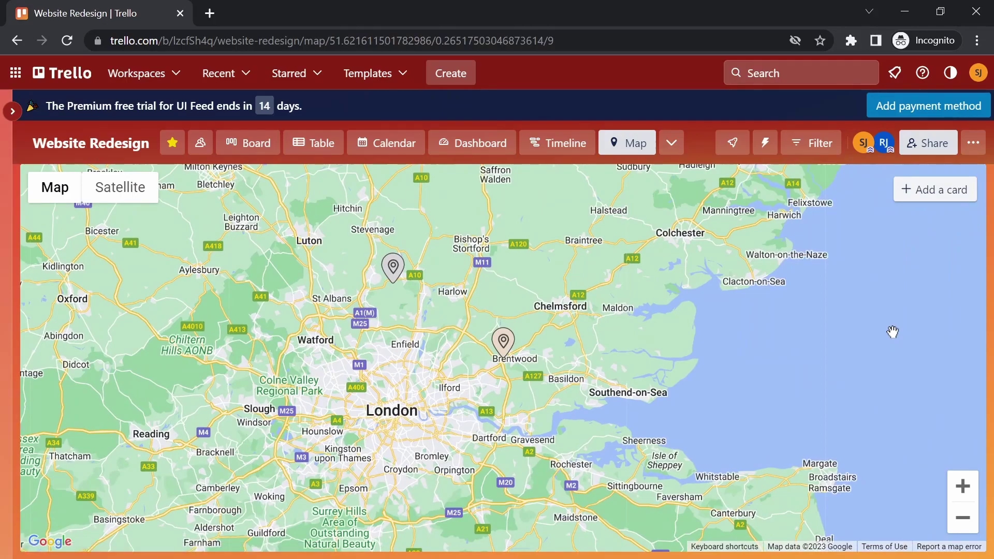
pyautogui.click(676, 142)
pyautogui.click(679, 143)
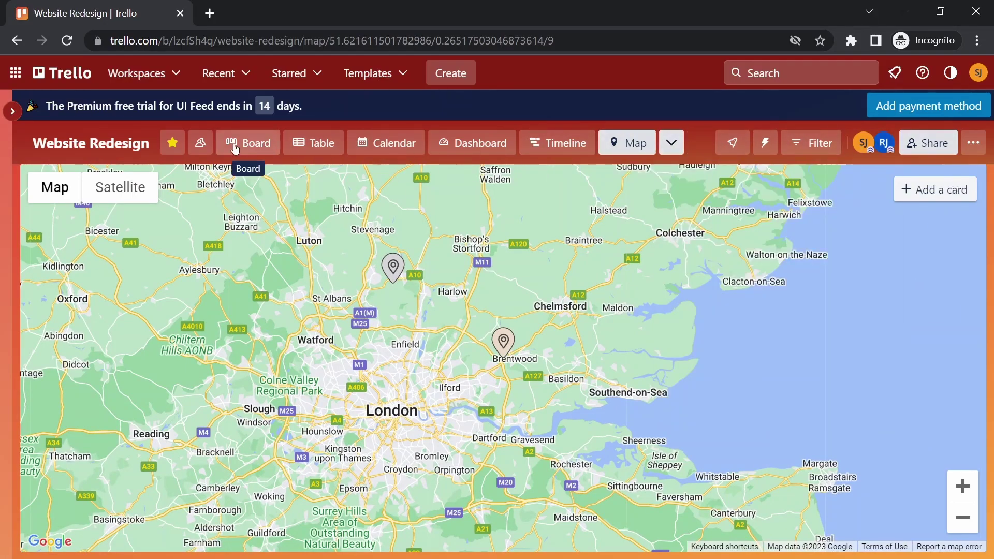
pyautogui.click(200, 143)
pyautogui.click(200, 143)
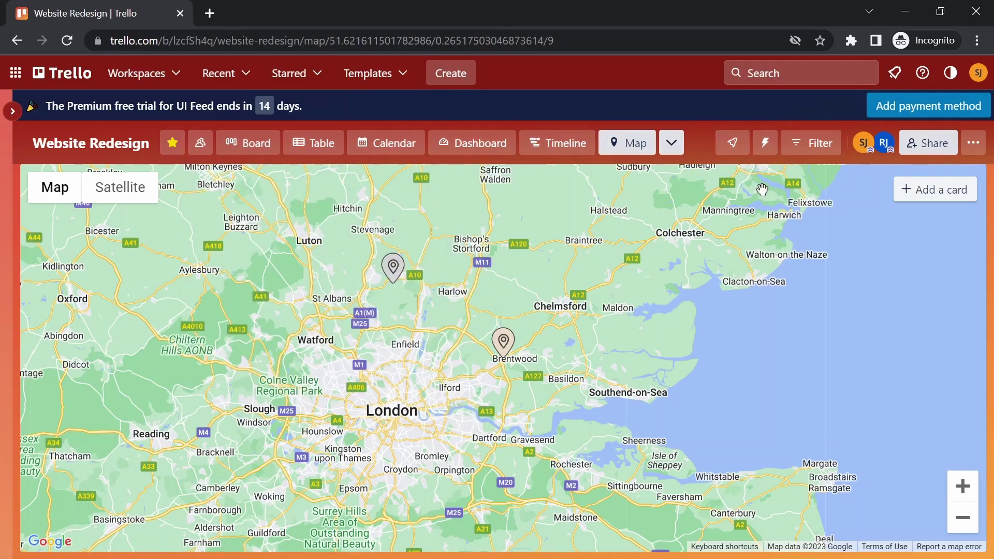
# In the Board view, move the Done list between To Do and Test and rename it "Learn to done".
pyautogui.click(241, 144)
pyautogui.moveTo(510, 190); pyautogui.dragTo(362, 191)
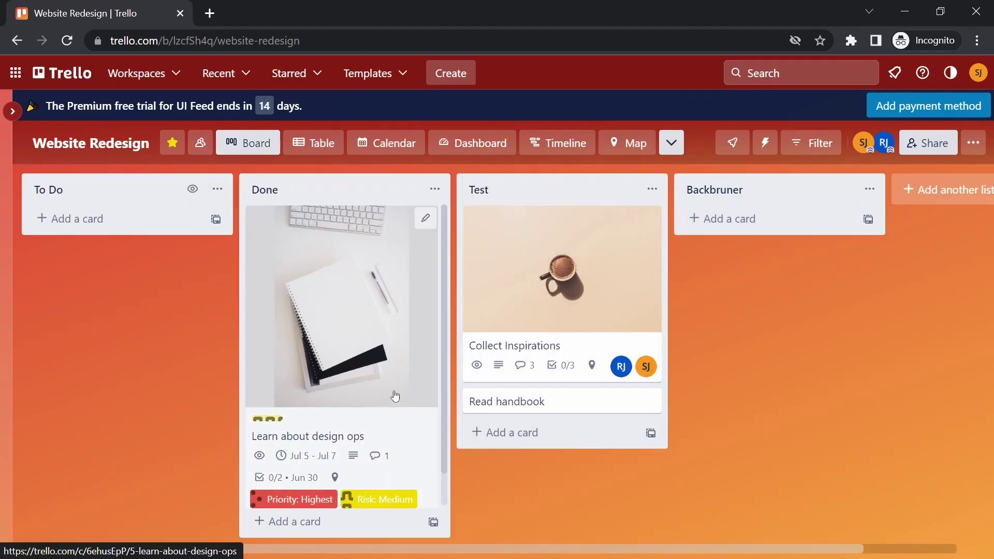
pyautogui.click(333, 190)
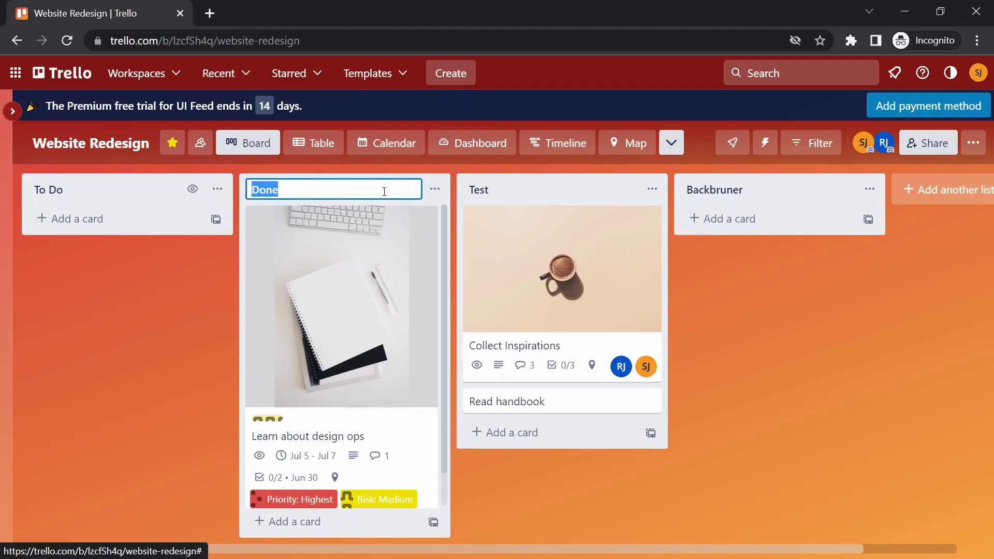
pyautogui.write('Lear')
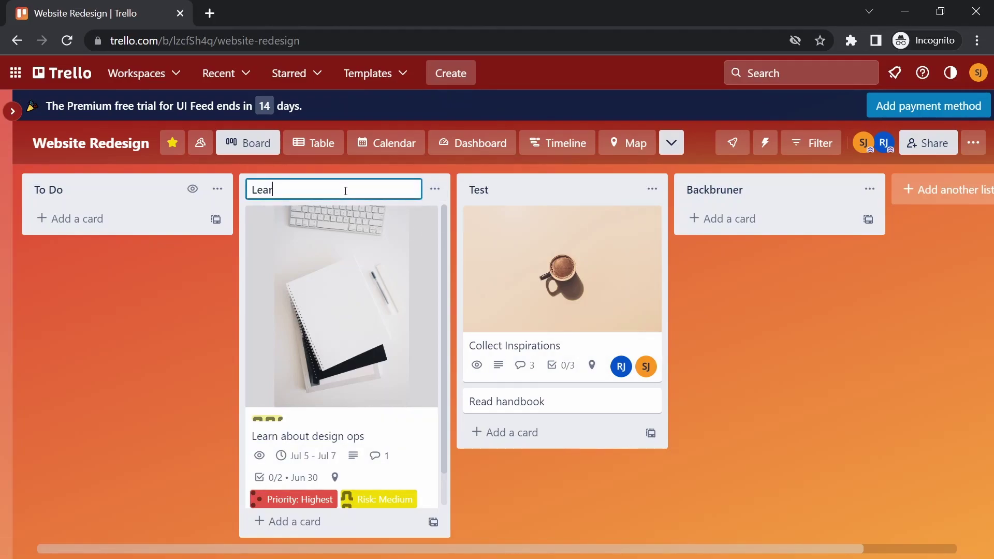
pyautogui.write('n to done')
pyautogui.press('Return')
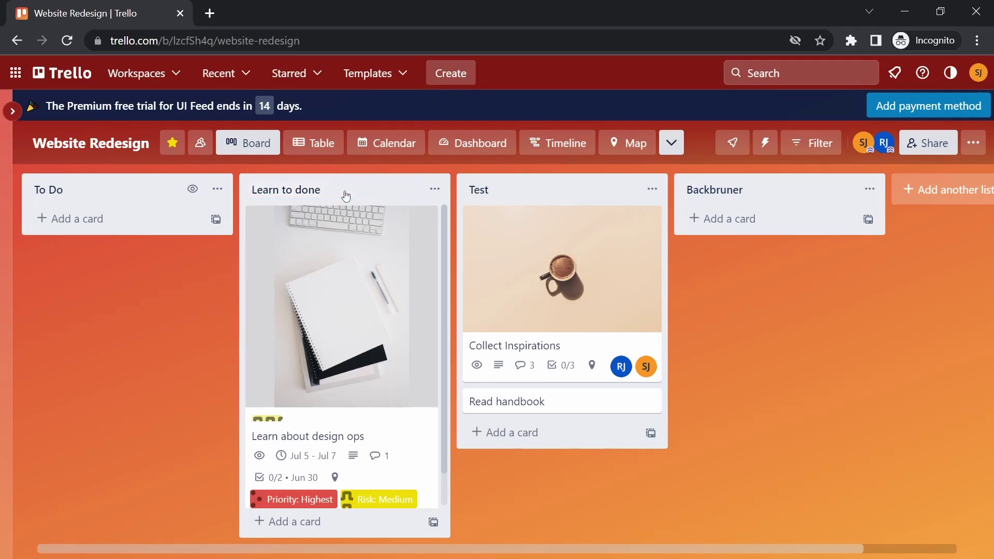
# Review the "Learn about design ops" card's location, custom fields, checklist and activity.
pyautogui.click(355, 418)
pyautogui.scroll(-12, 356, 422)
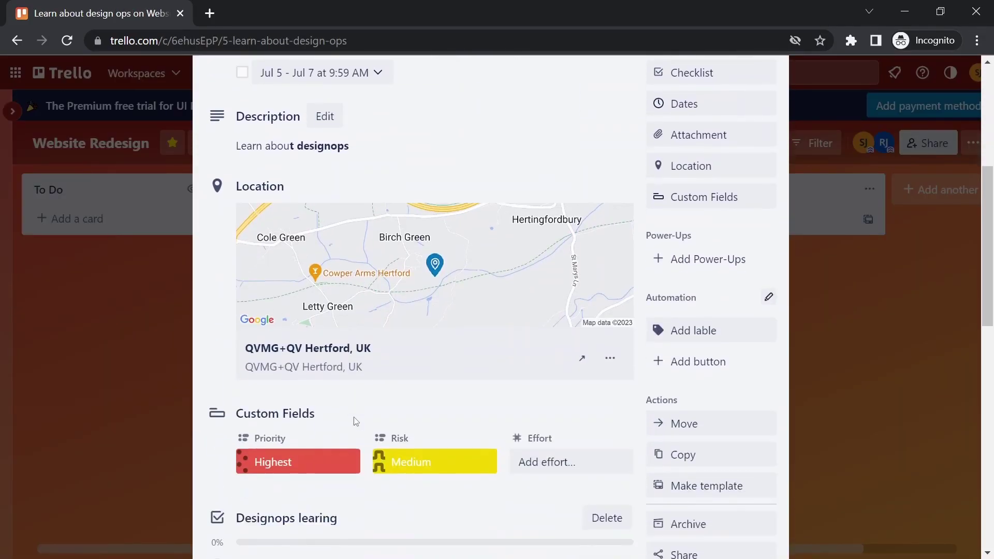
pyautogui.scroll(-2, 357, 421)
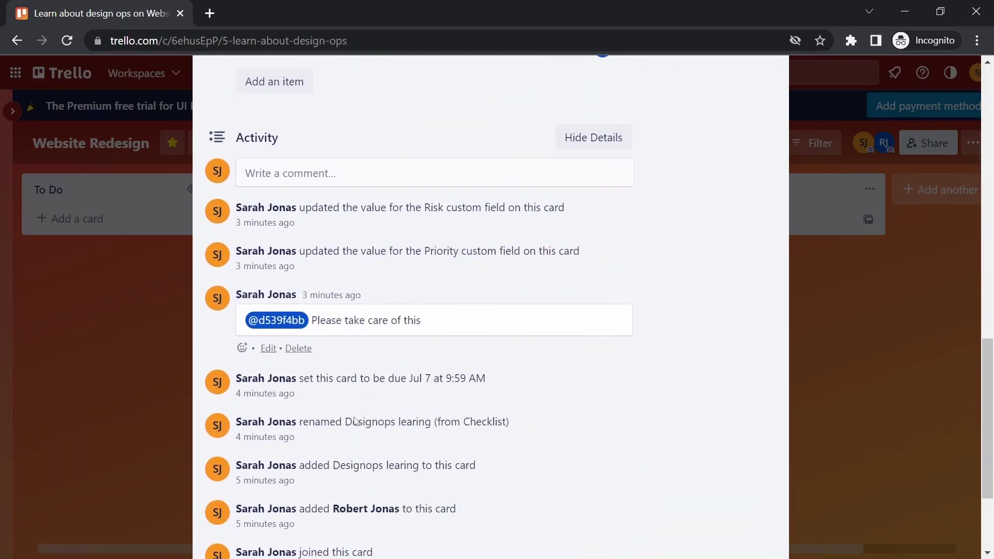
pyautogui.click(806, 355)
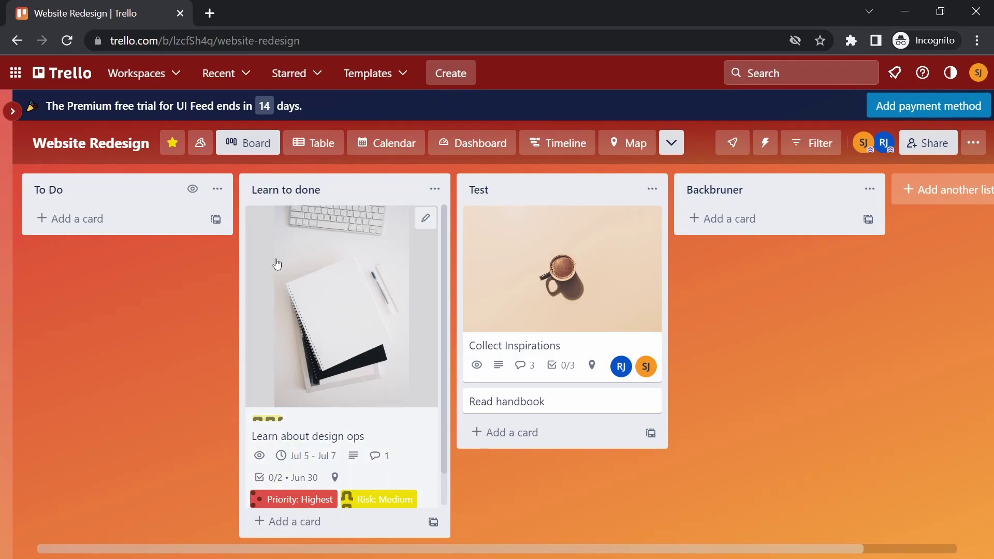
# Look at the workspace calendar and, back on the Website Redesign board, the form for adding another list.
pyautogui.click(13, 111)
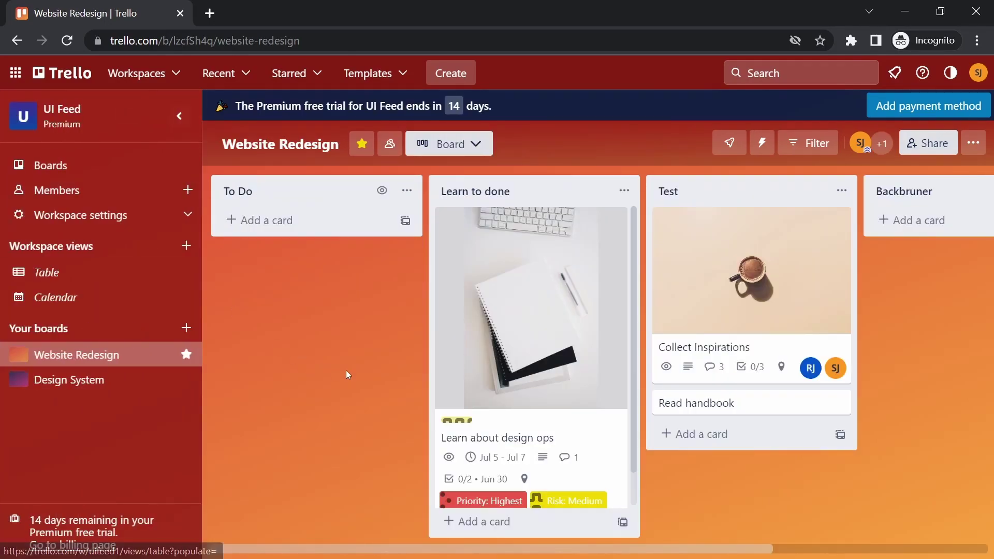
pyautogui.click(140, 303)
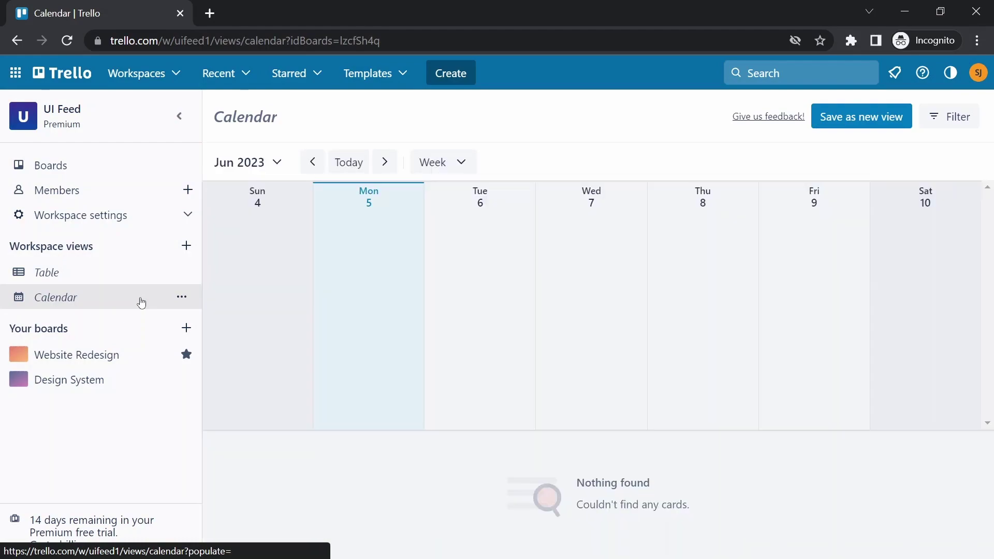
pyautogui.click(17, 41)
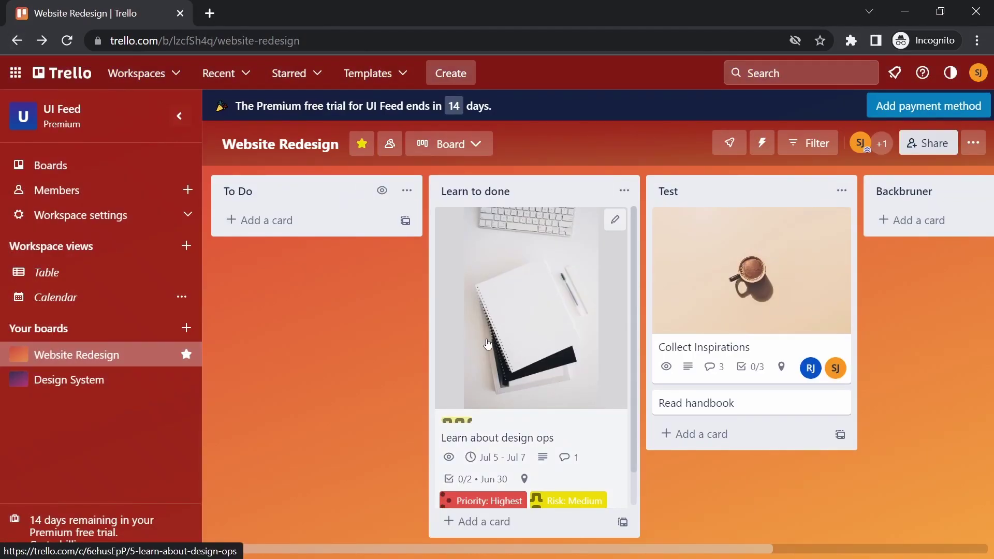
pyautogui.click(180, 117)
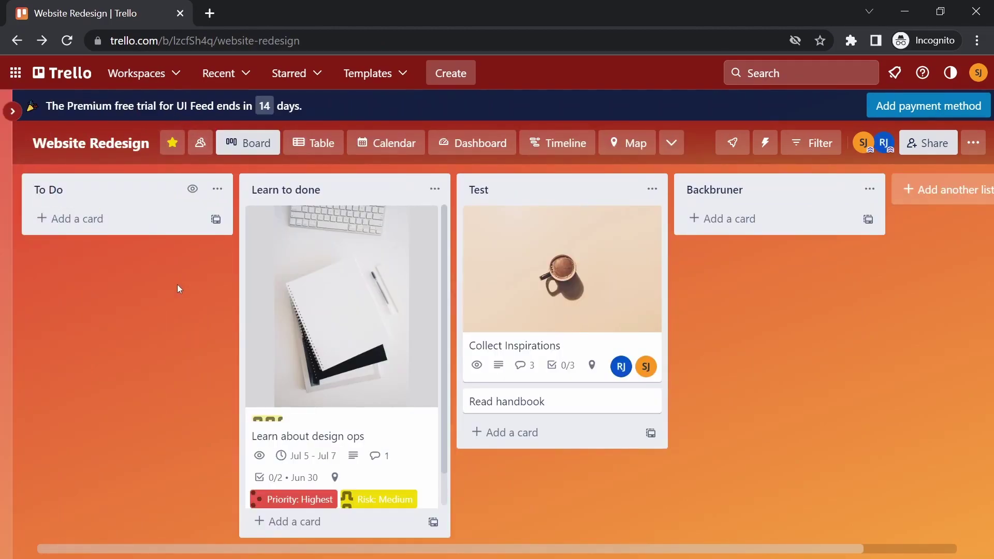
pyautogui.click(922, 189)
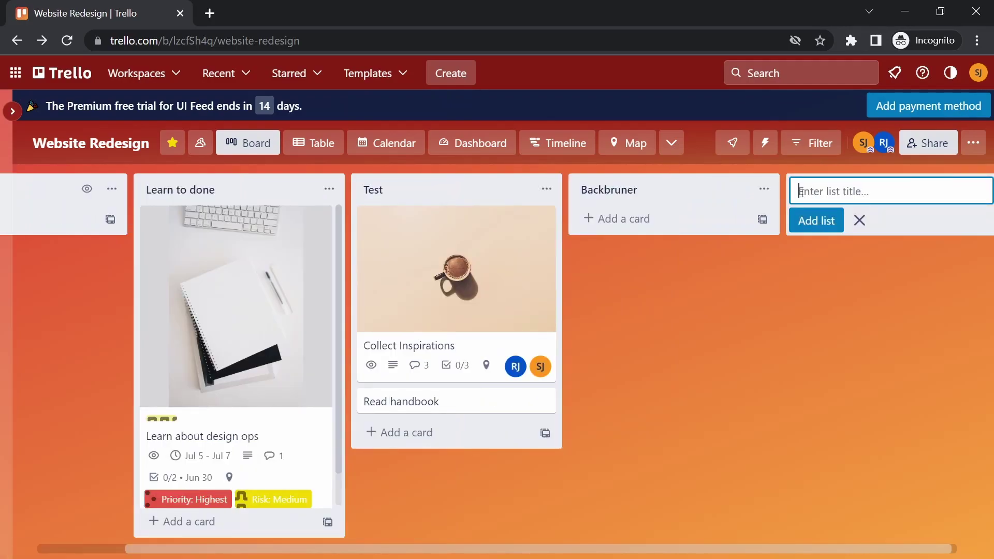
pyautogui.click(860, 220)
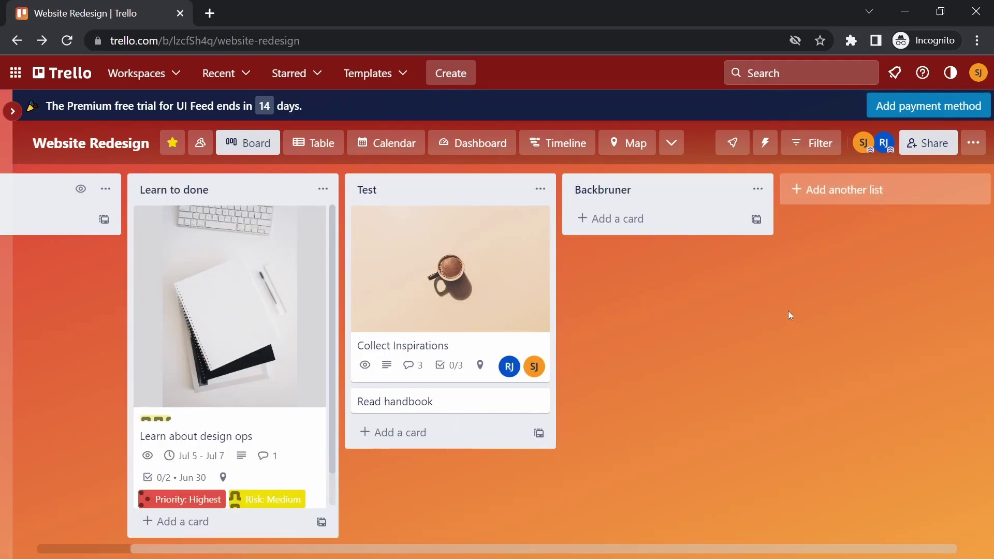
# Change the board background to the light blue gradient color with the snowflake.
pyautogui.click(969, 144)
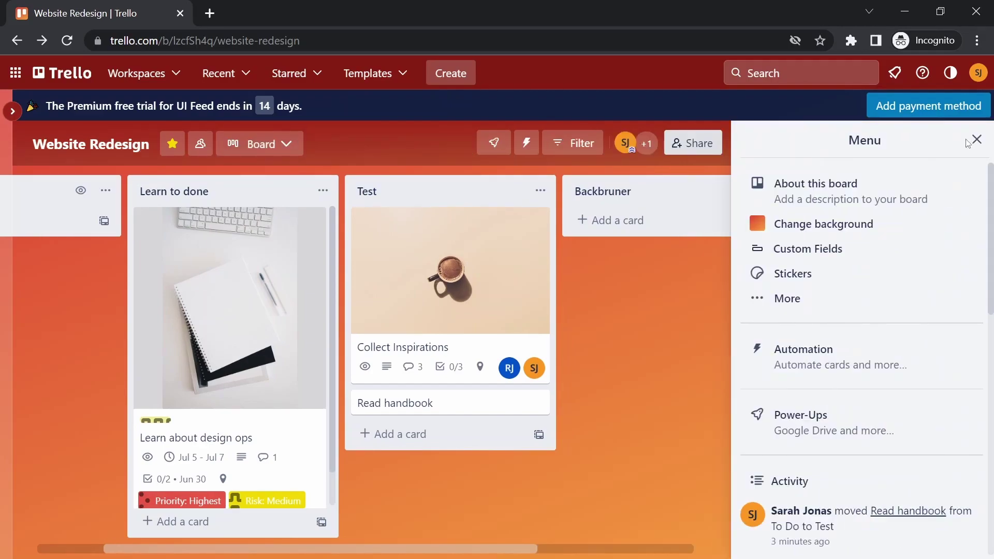
pyautogui.click(832, 224)
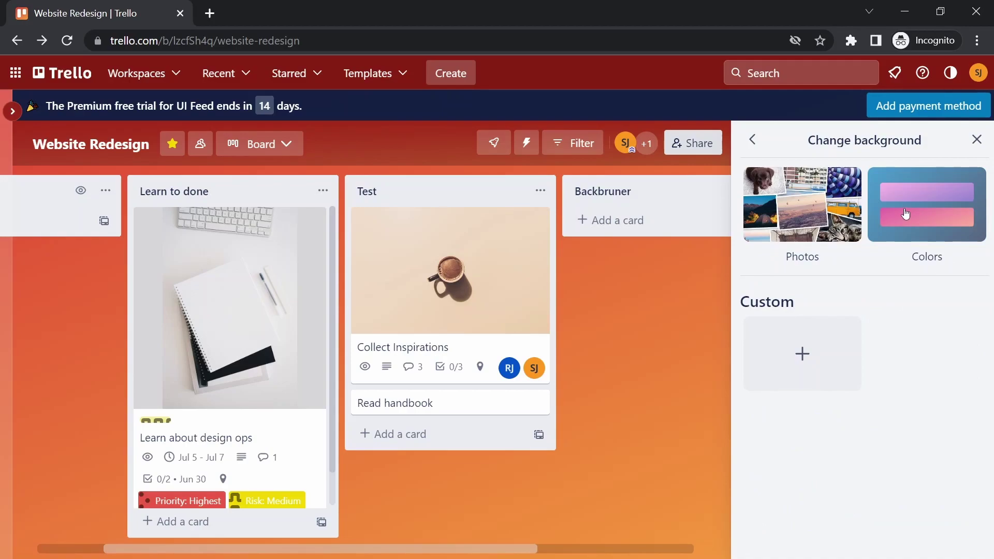
pyautogui.click(905, 214)
pyautogui.click(835, 226)
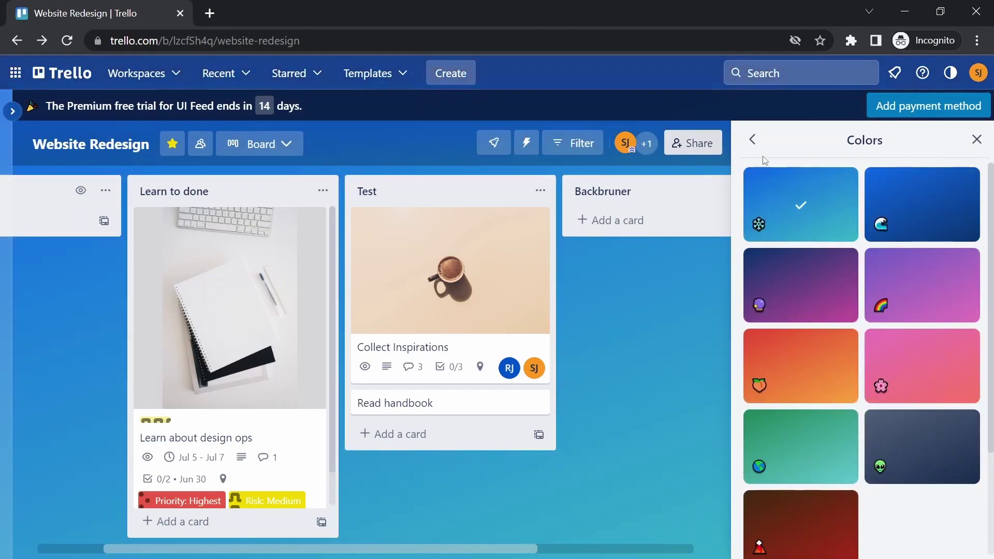
pyautogui.click(753, 139)
pyautogui.click(752, 145)
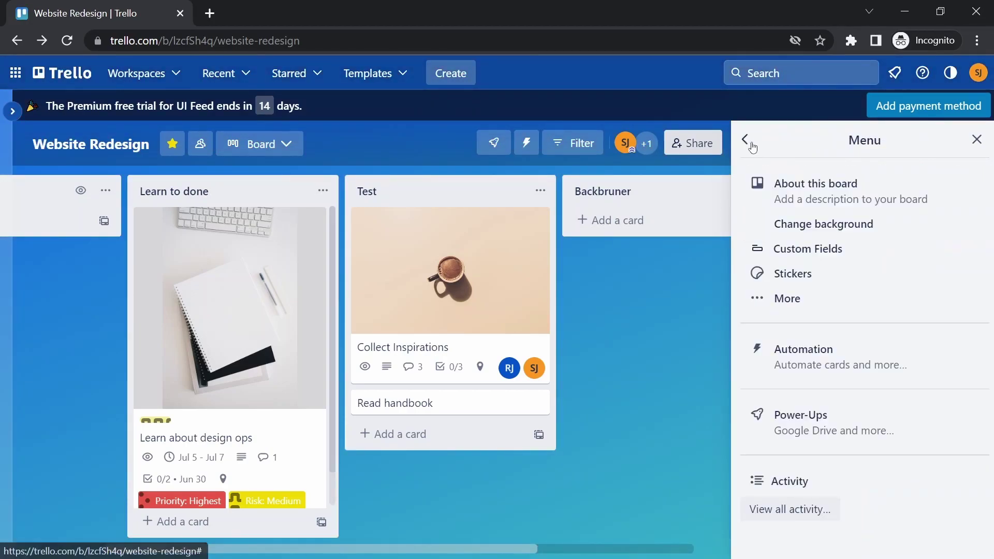
# Add and save the board description "this is about website redesign".
pyautogui.click(829, 195)
pyautogui.click(813, 302)
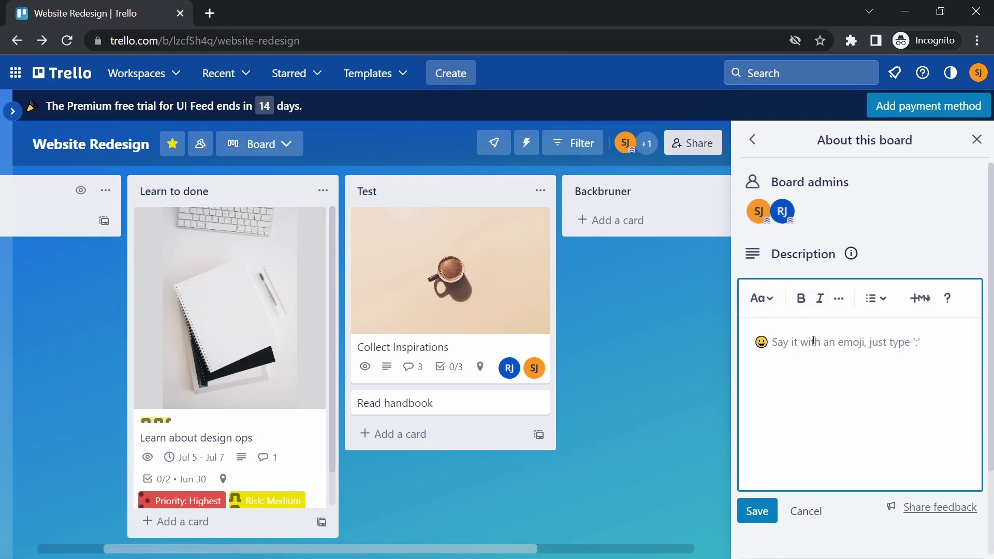
pyautogui.write('this is about website redesign')
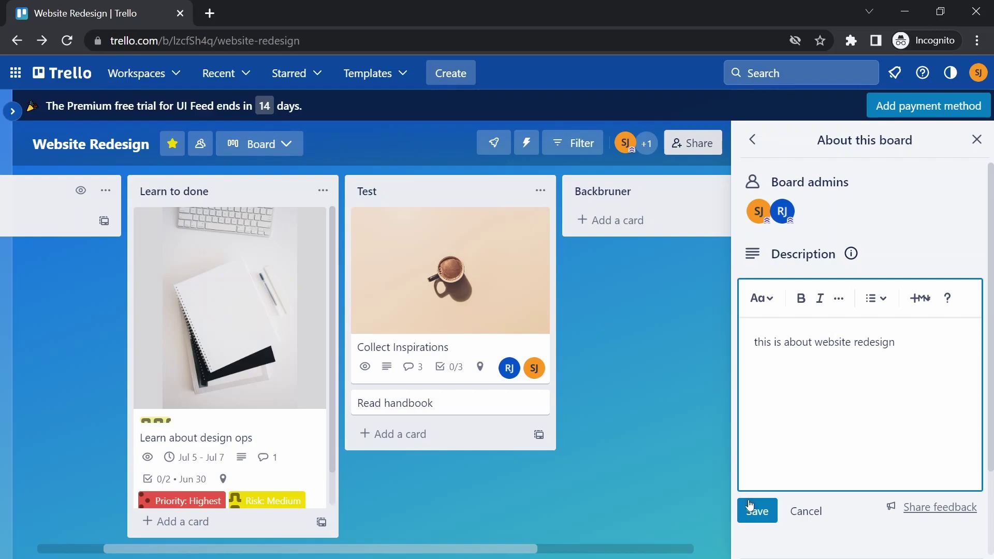
pyautogui.click(751, 506)
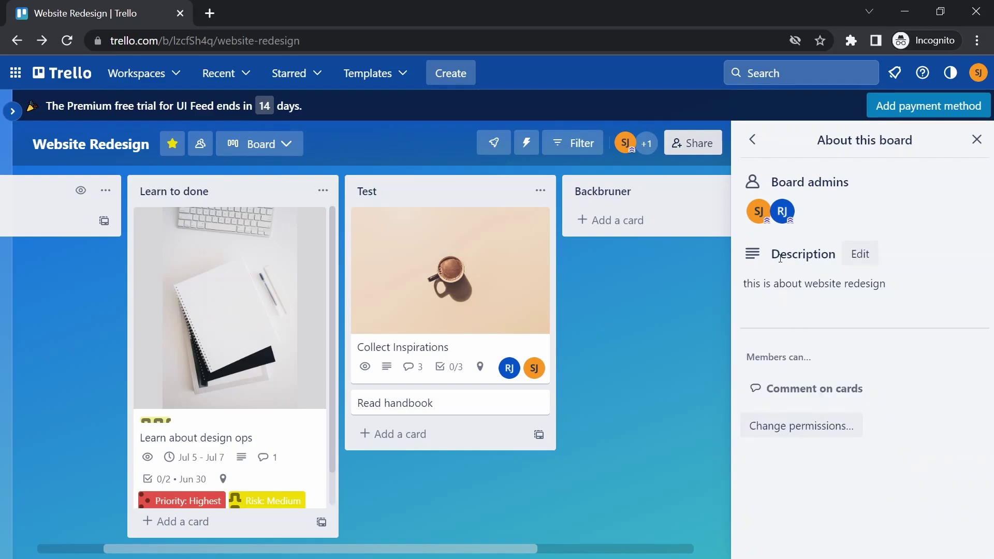
pyautogui.click(753, 140)
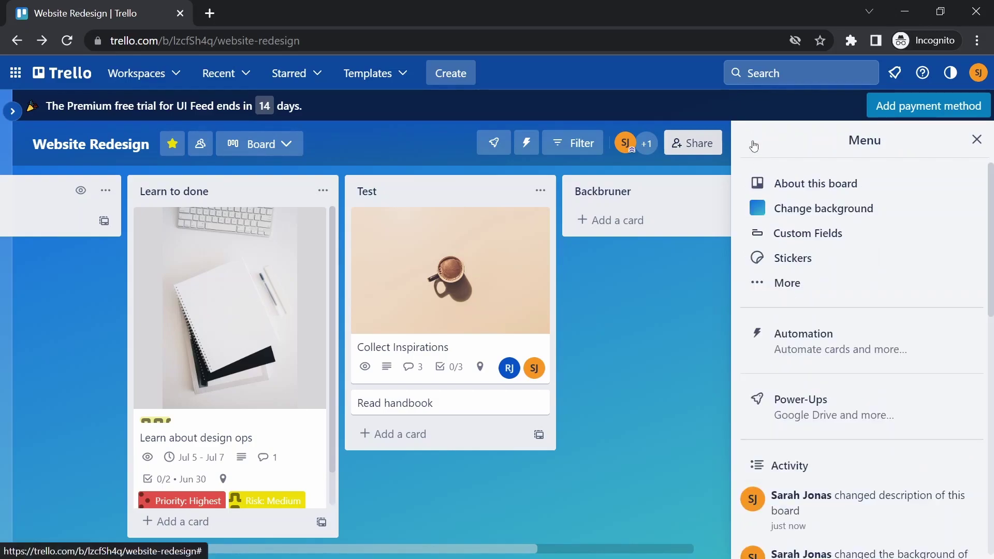
# Try to place the red heart sticker on the board below the Backbruner list.
pyautogui.click(778, 258)
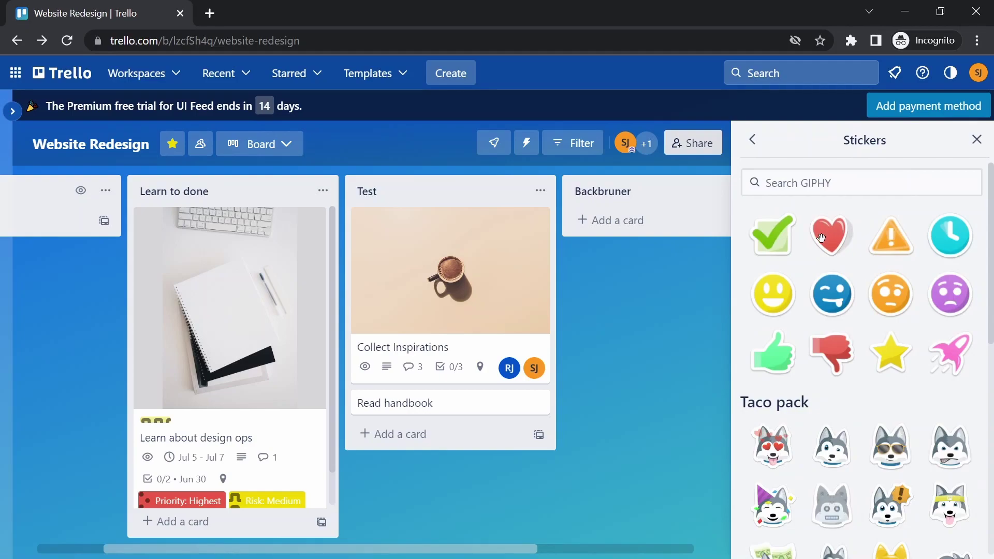
pyautogui.moveTo(817, 228); pyautogui.dragTo(668, 279)
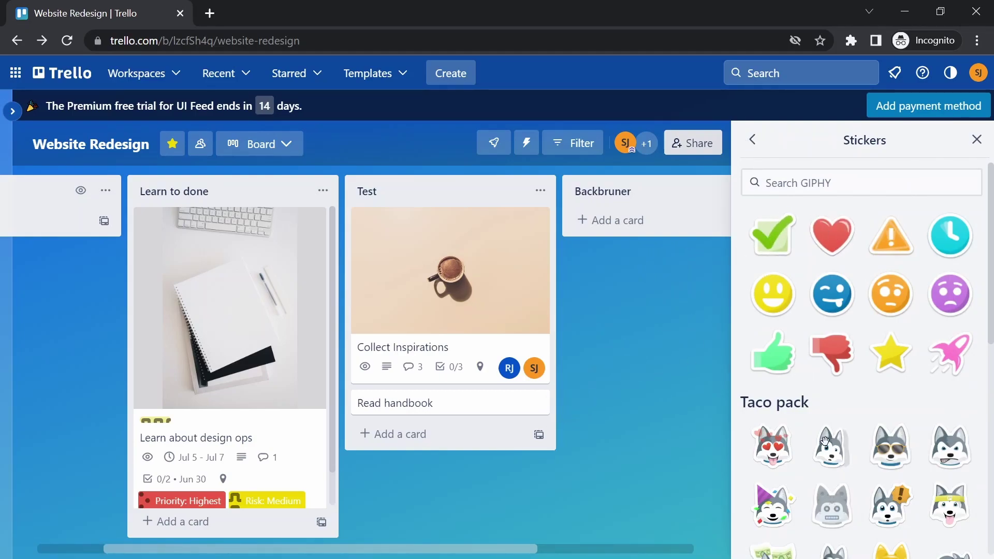
pyautogui.click(745, 145)
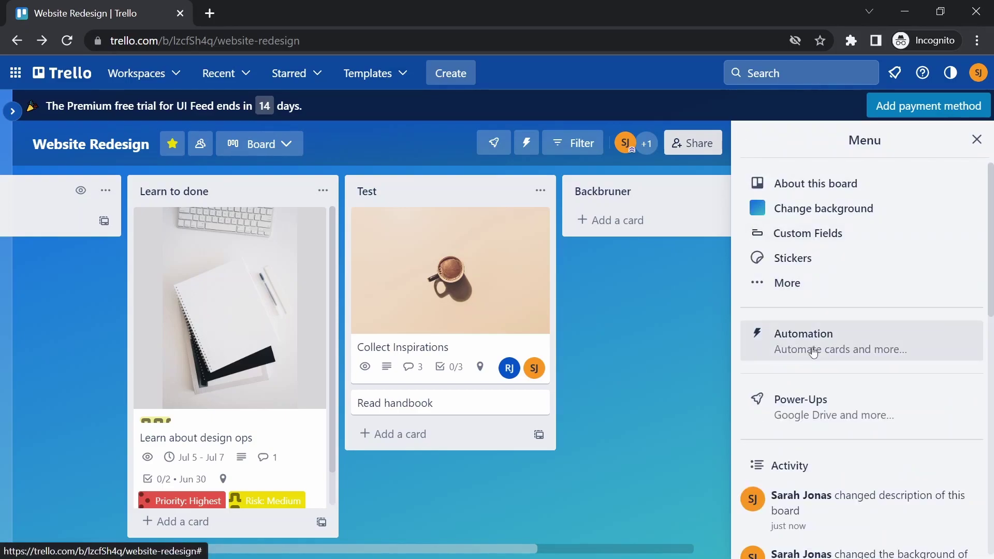
# Examine the board's additional options, such as archiving, copying and exporting, and its activity history.
pyautogui.click(811, 279)
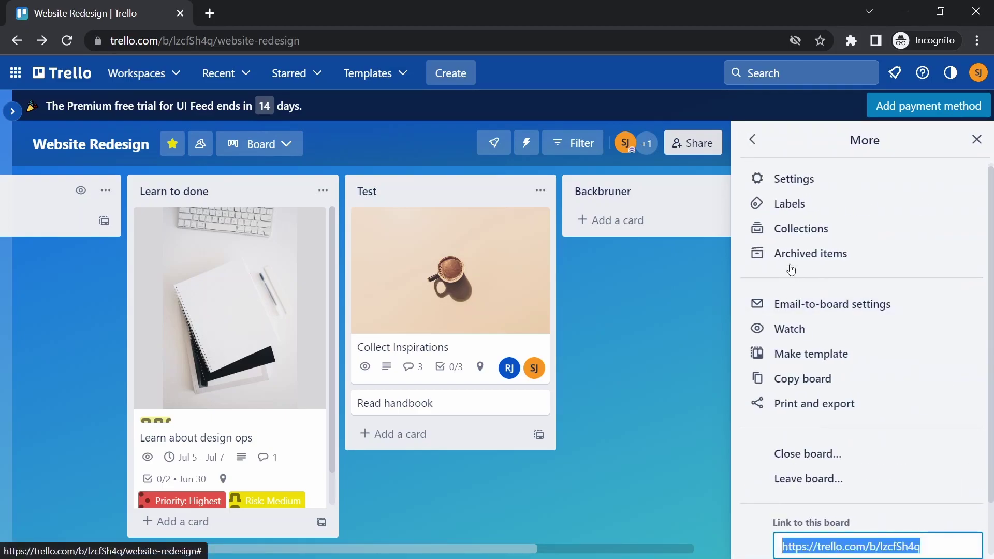
pyautogui.scroll(-2, 793, 196)
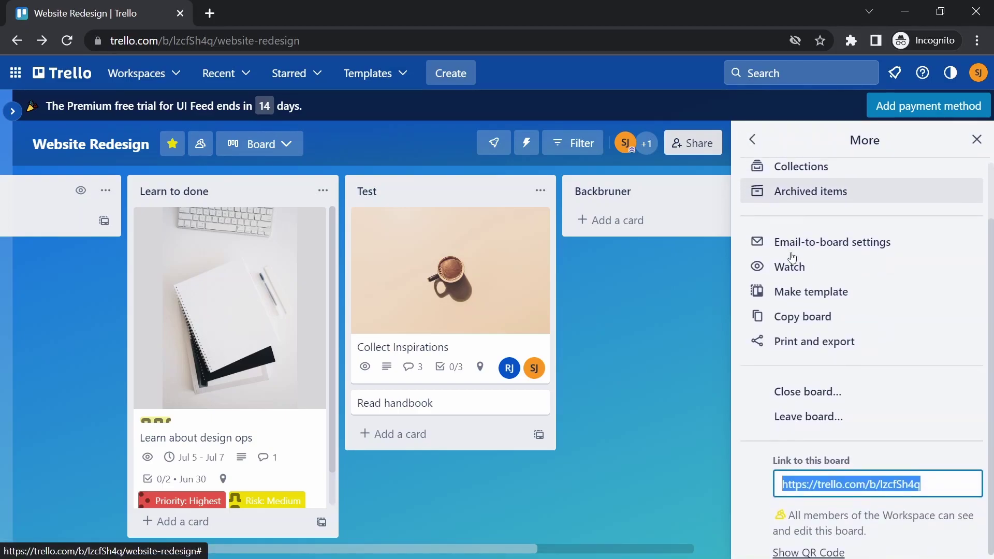
pyautogui.click(752, 139)
pyautogui.scroll(-7, 806, 350)
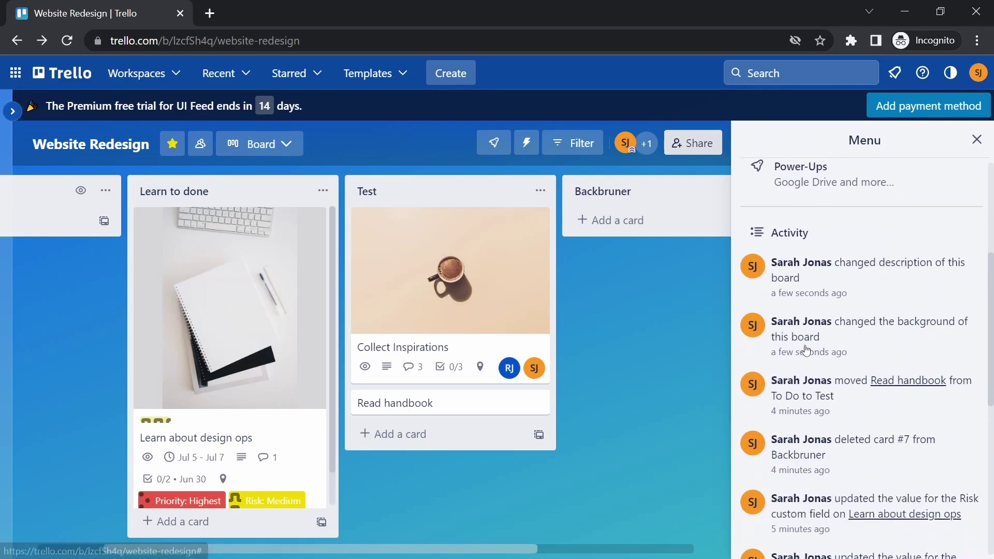
pyautogui.scroll(-4, 881, 254)
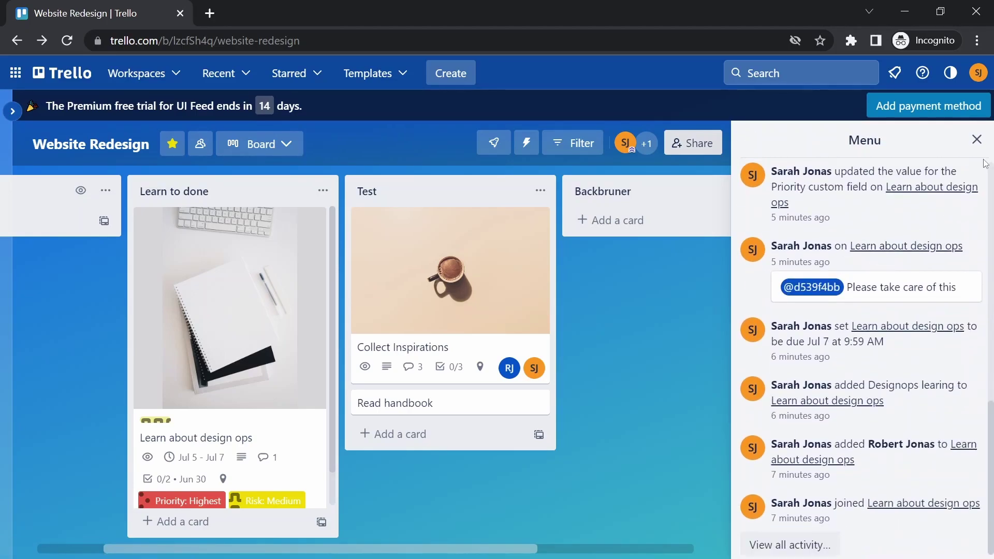